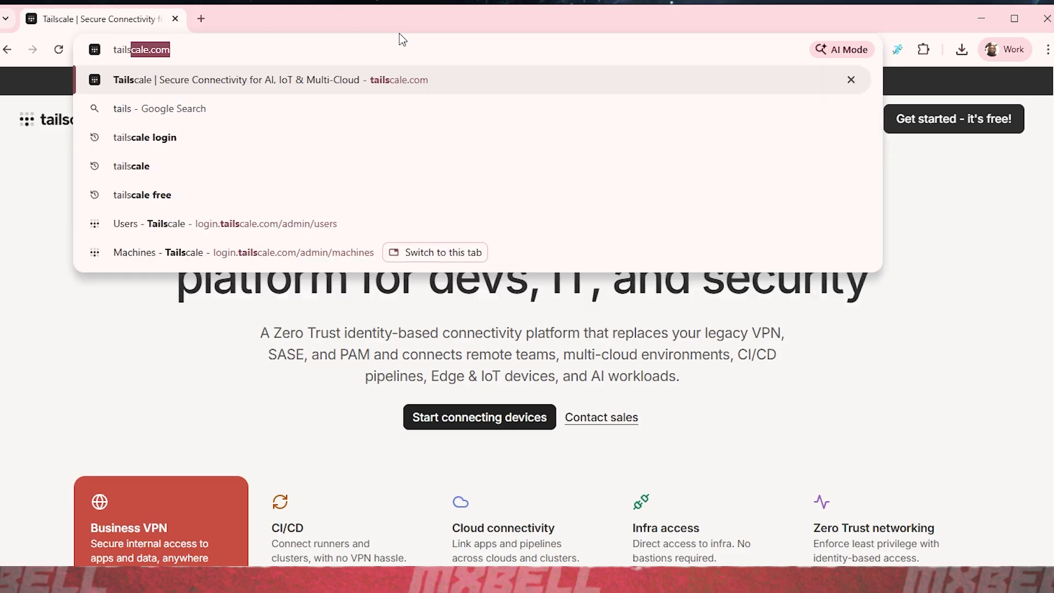
Step: Search the web for "tailscale login", open the Tailscale login page and sign in with Google
{"action": "key", "text": "Return"}
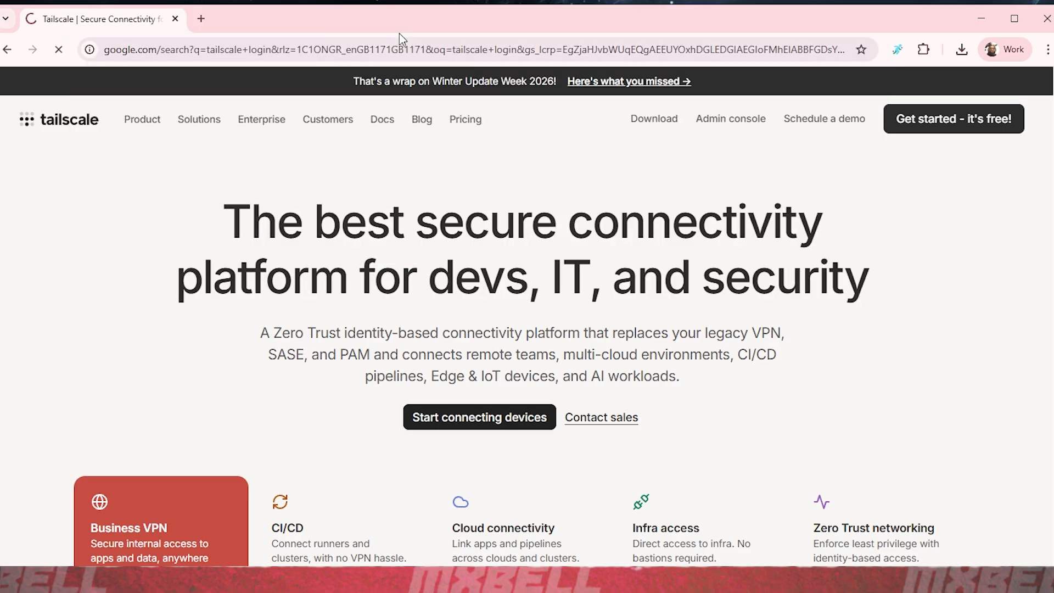
{"action": "left_click", "coordinate": [178, 231]}
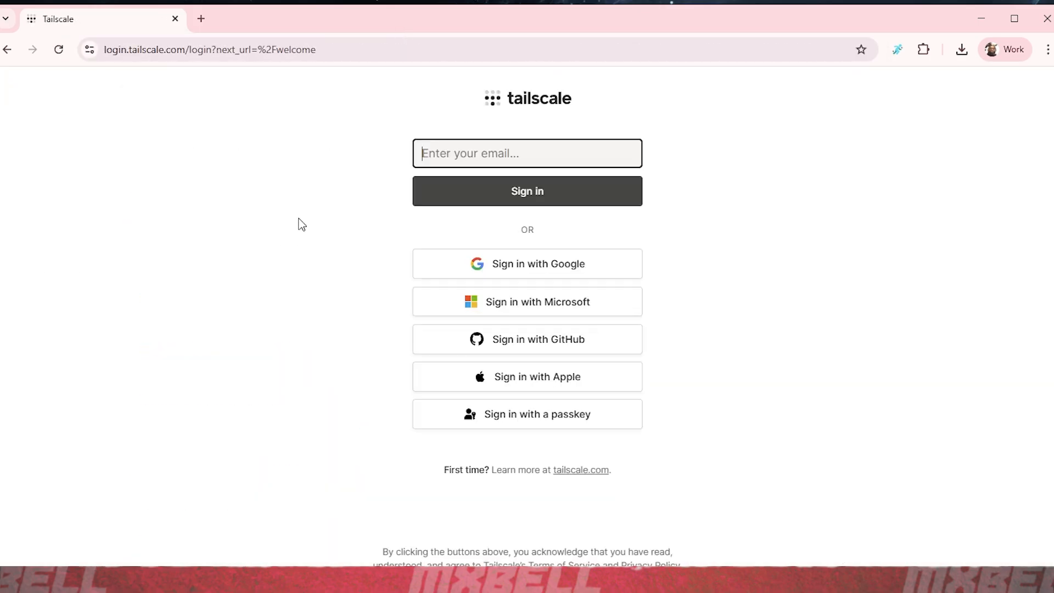
{"action": "left_click", "coordinate": [547, 265]}
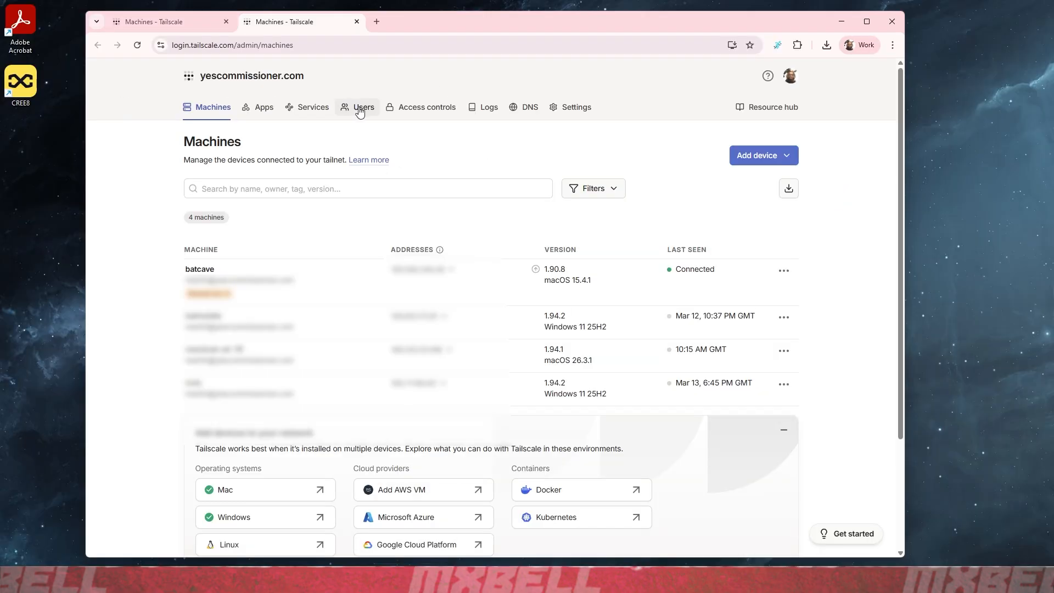
Step: Invite a user from outside the organisation to the tailnet as a Member, using their email address
{"action": "left_click", "coordinate": [351, 132]}
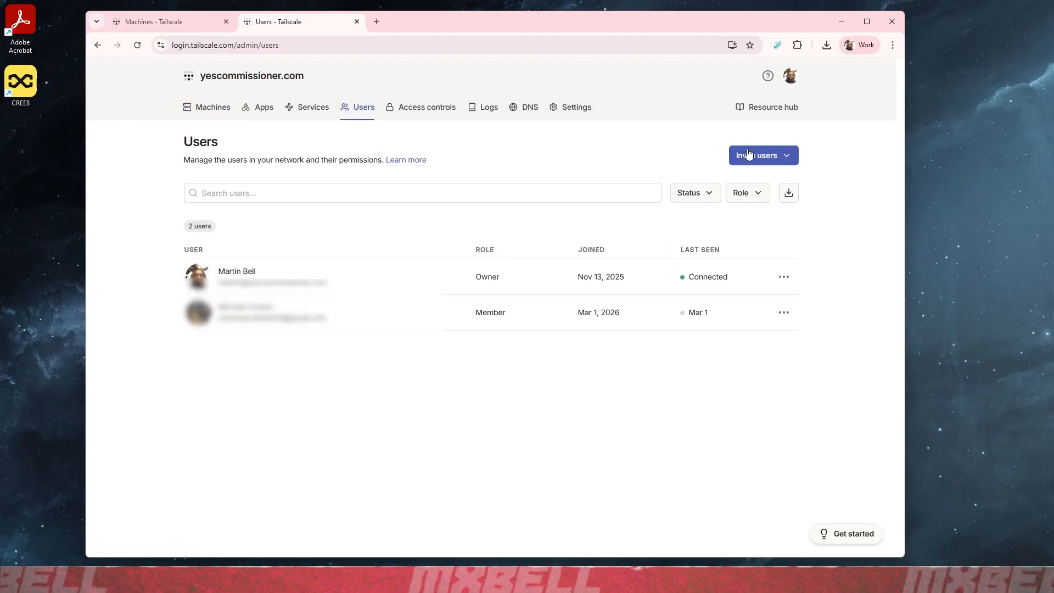
{"action": "left_click", "coordinate": [768, 157]}
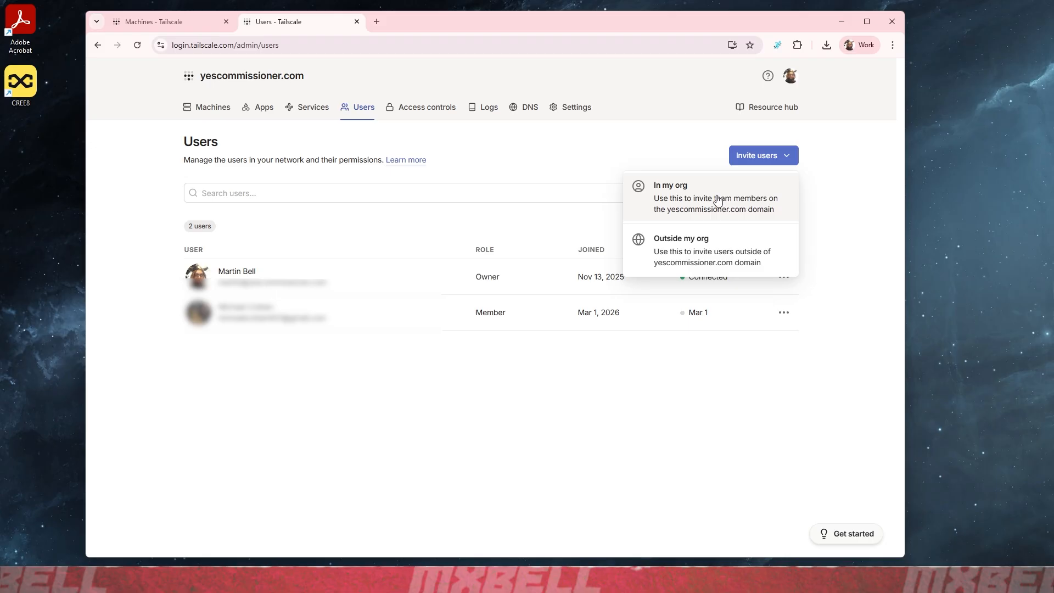
{"action": "left_click", "coordinate": [693, 261]}
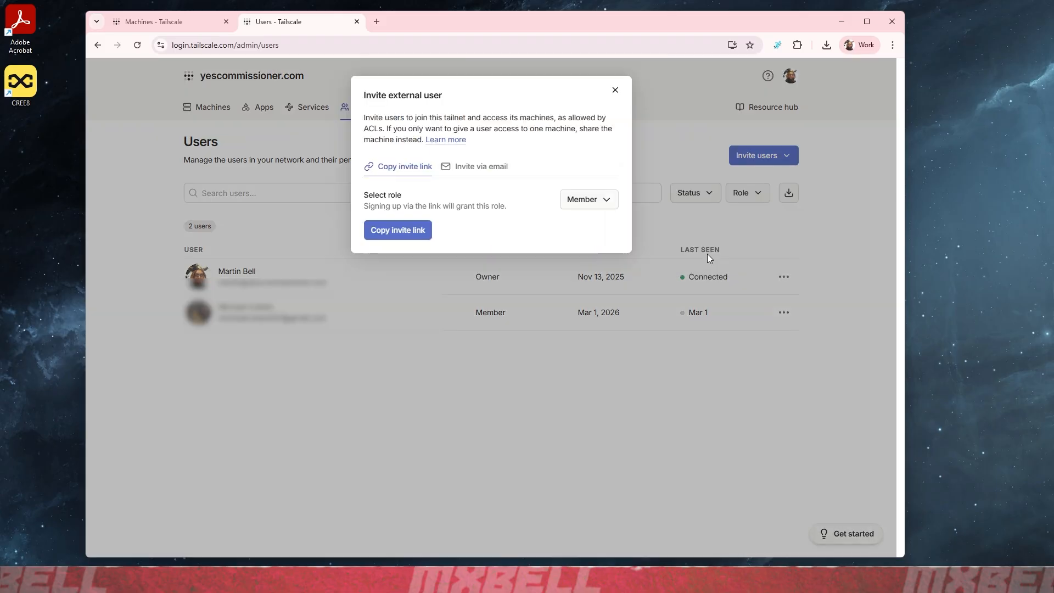
{"action": "left_click", "coordinate": [481, 169]}
{"action": "left_click", "coordinate": [434, 192]}
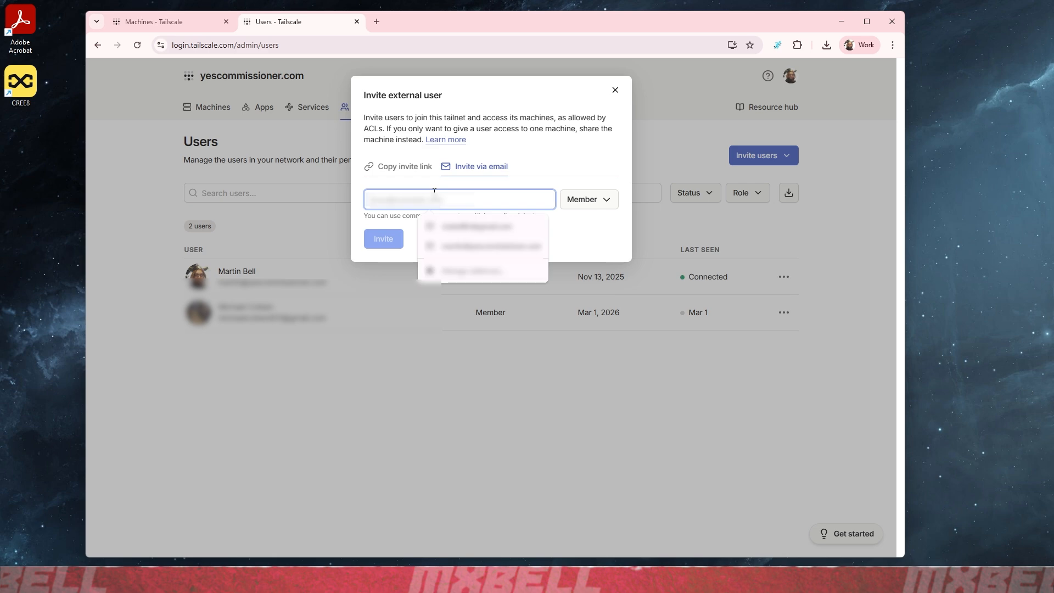
{"action": "left_click", "coordinate": [477, 226]}
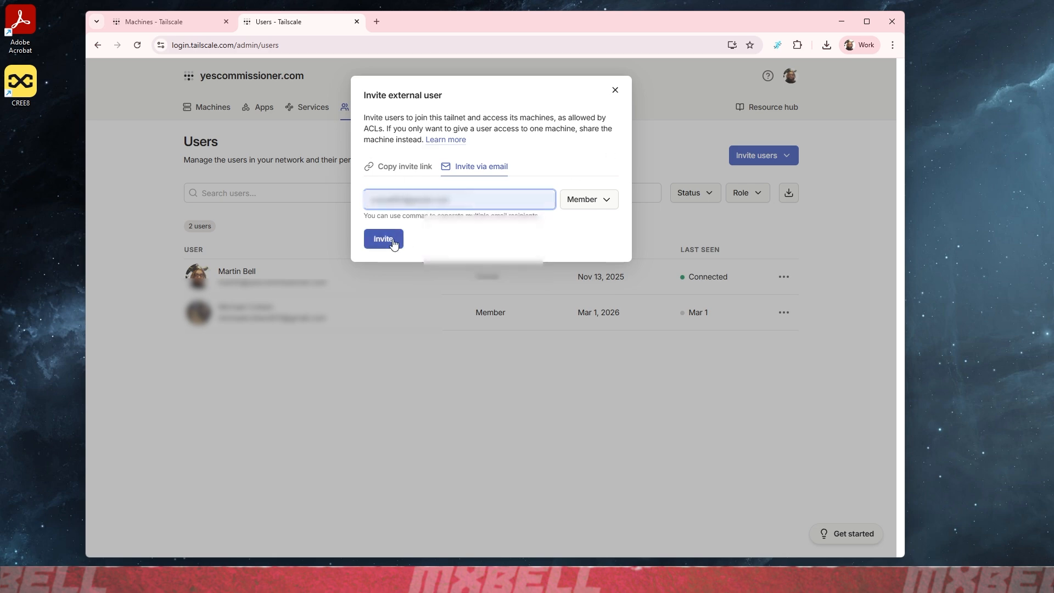
{"action": "left_click", "coordinate": [386, 238]}
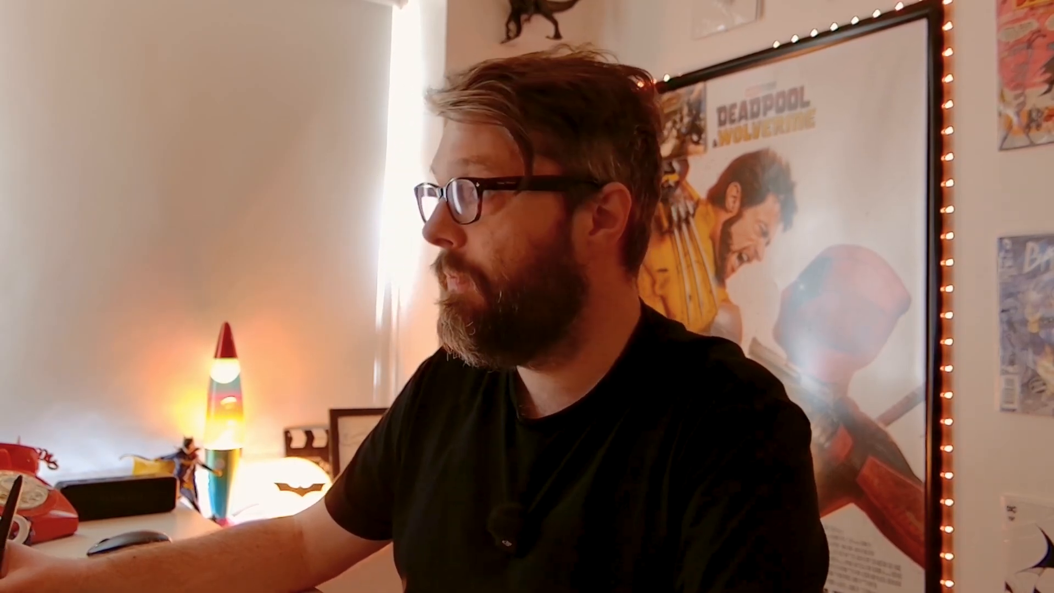
Step: Launch P4V and connect to the server 192.168.0.68:1666 with the workspace mxb_salient_929
{"action": "key", "text": "super"}
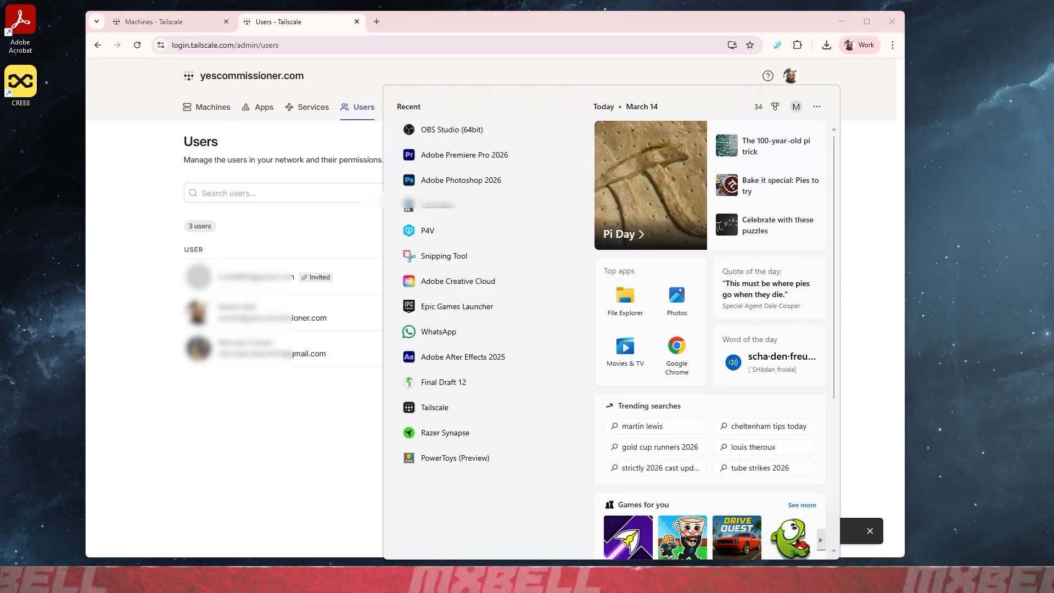
{"action": "type", "text": "p4v"}
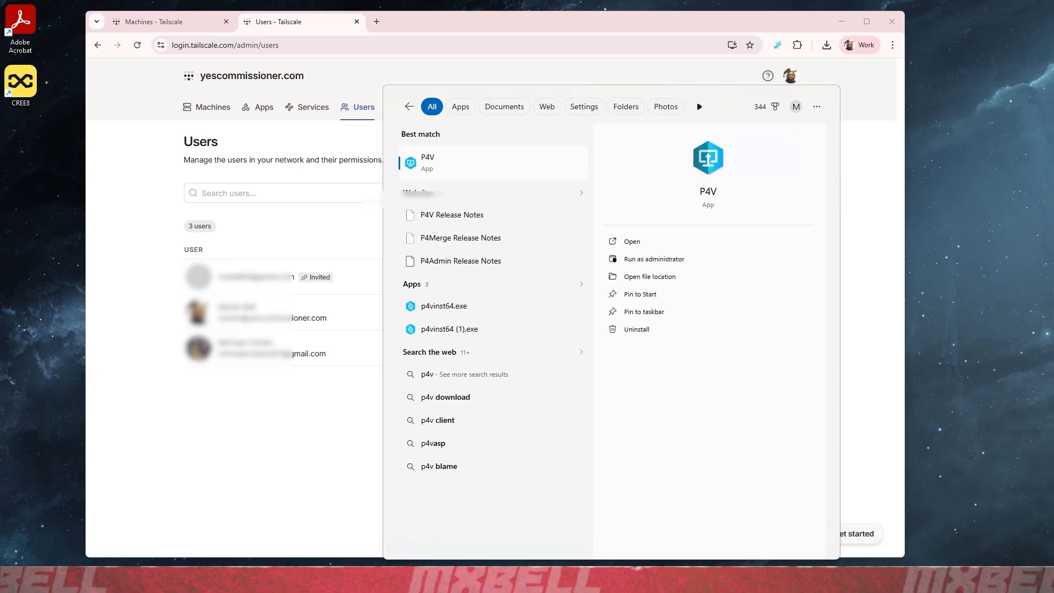
{"action": "key", "text": "Return"}
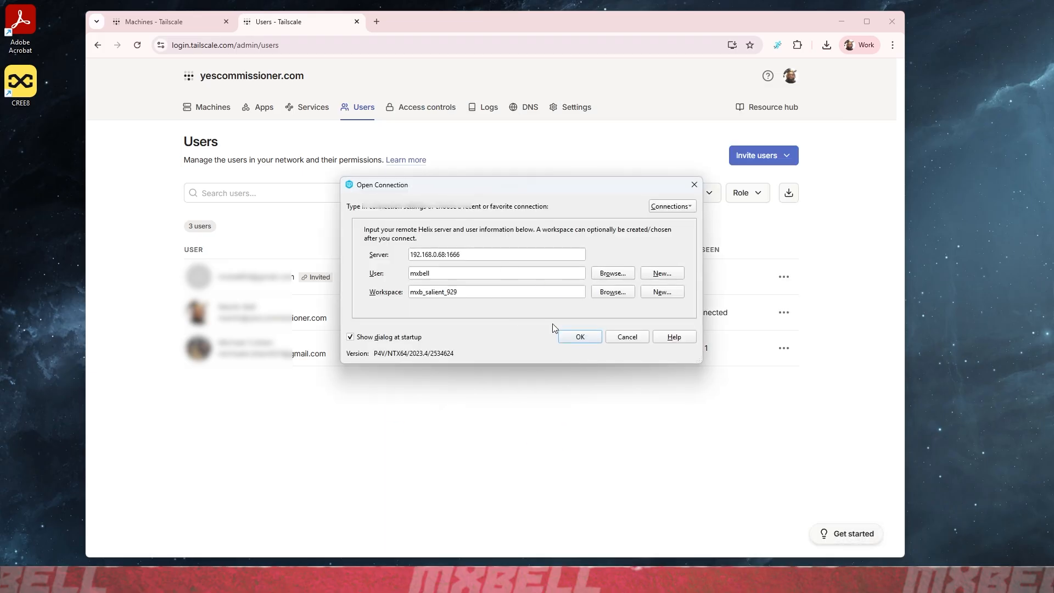
{"action": "left_click", "coordinate": [580, 337]}
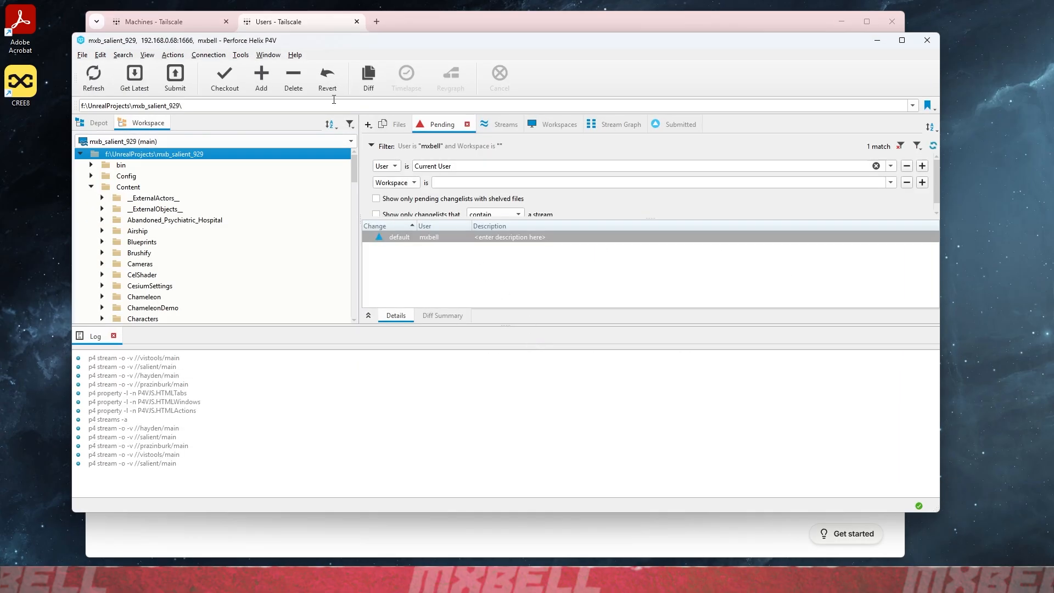
Step: Open the Perforce administration tool, show its users and groups, and start creating a new user
{"action": "left_click", "coordinate": [241, 55]}
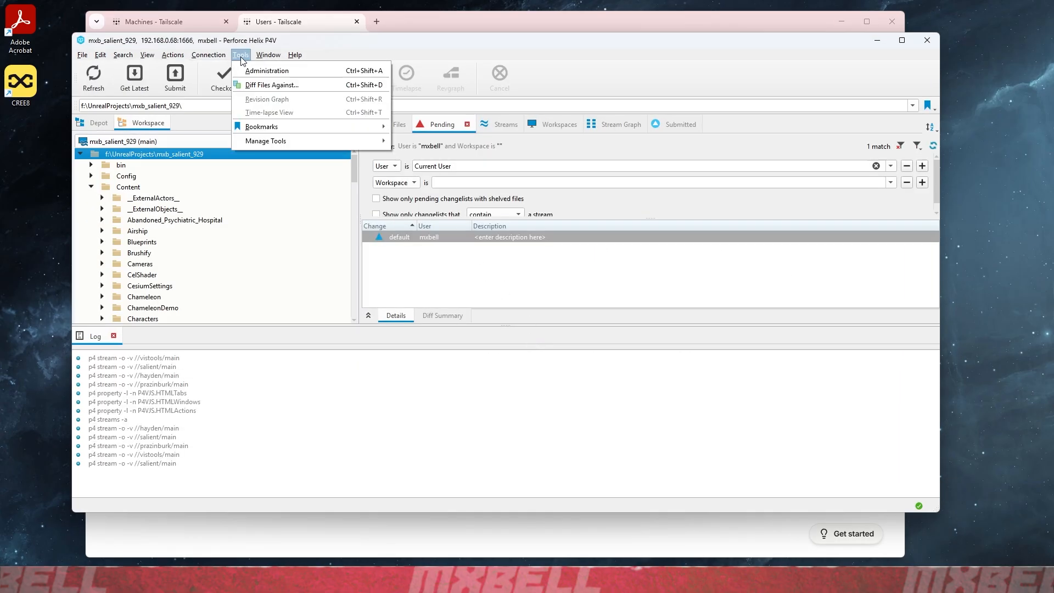
{"action": "left_click", "coordinate": [284, 73]}
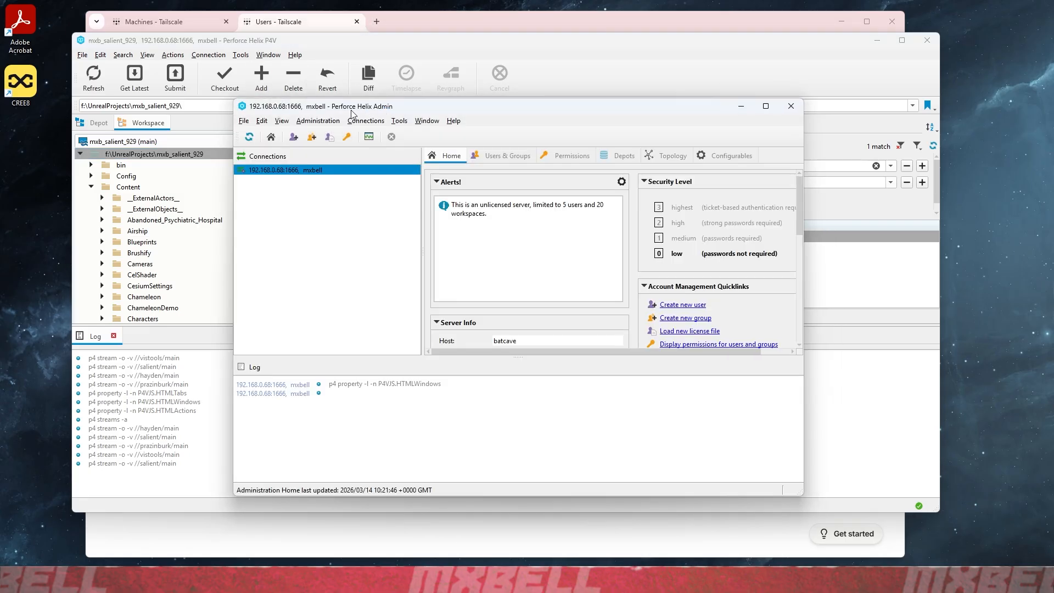
{"action": "left_click_drag", "start_coordinate": [387, 110], "coordinate": [379, 108]}
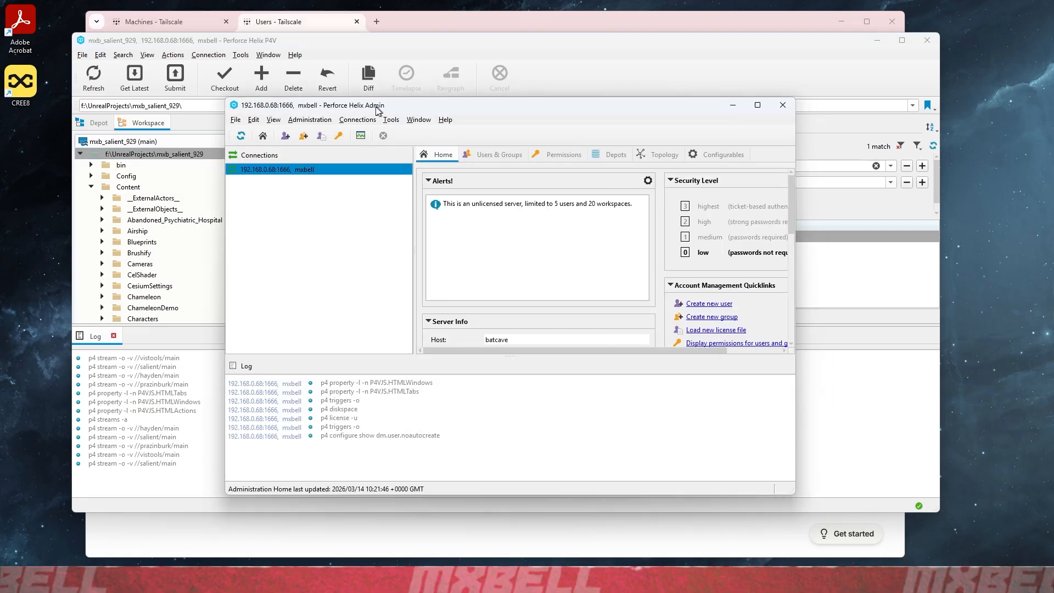
{"action": "left_click_drag", "start_coordinate": [379, 108], "coordinate": [369, 107]}
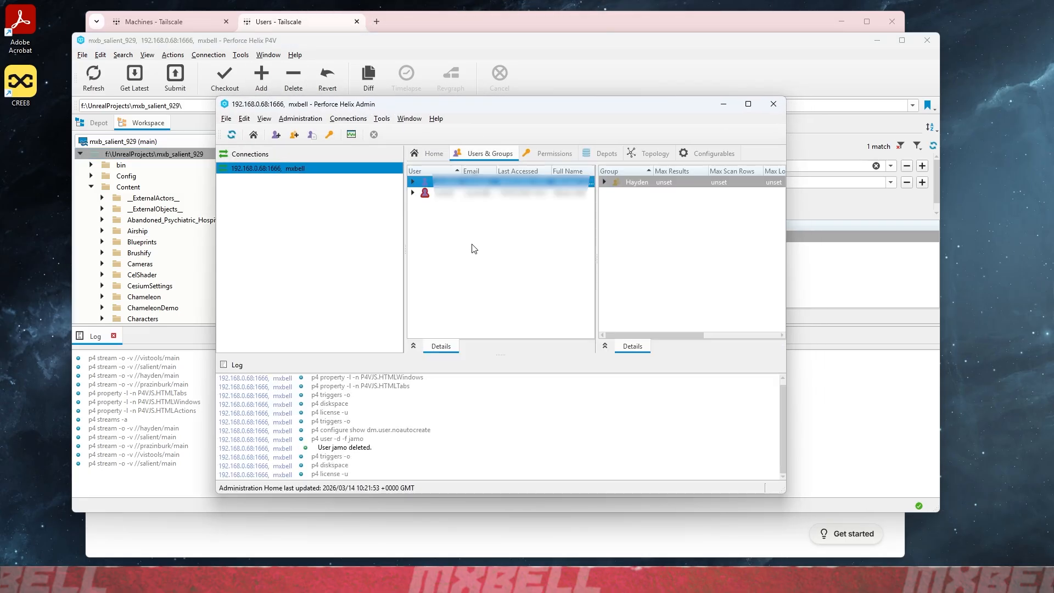
{"action": "left_click", "coordinate": [471, 244]}
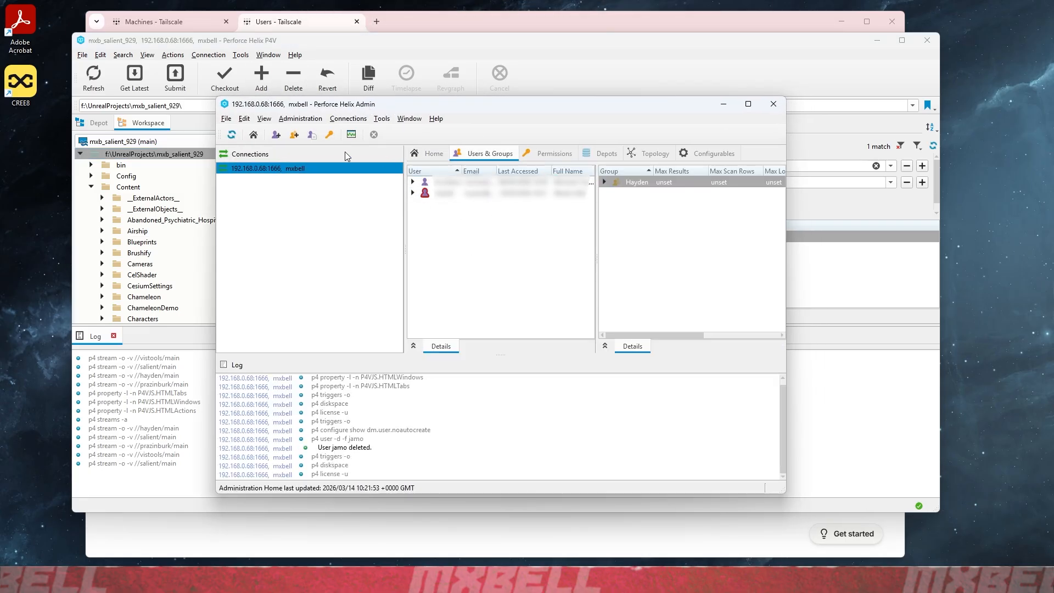
{"action": "left_click", "coordinate": [277, 135]}
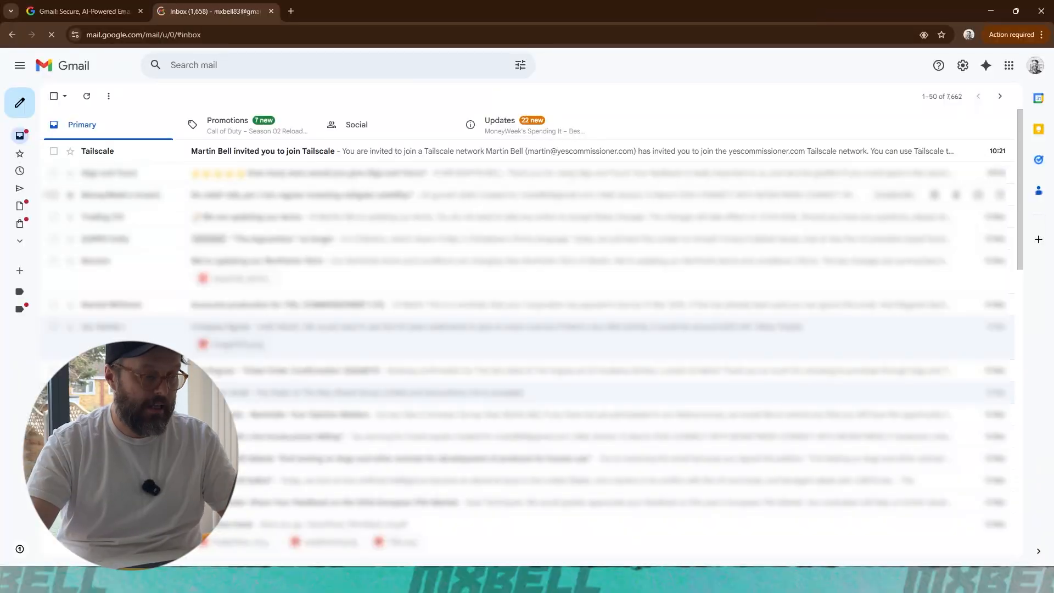
Step: In the invitee's Gmail, accept the Tailscale network invitation, signing in with Google to join the yescommissioner.com tailnet
{"action": "left_click", "coordinate": [247, 151]}
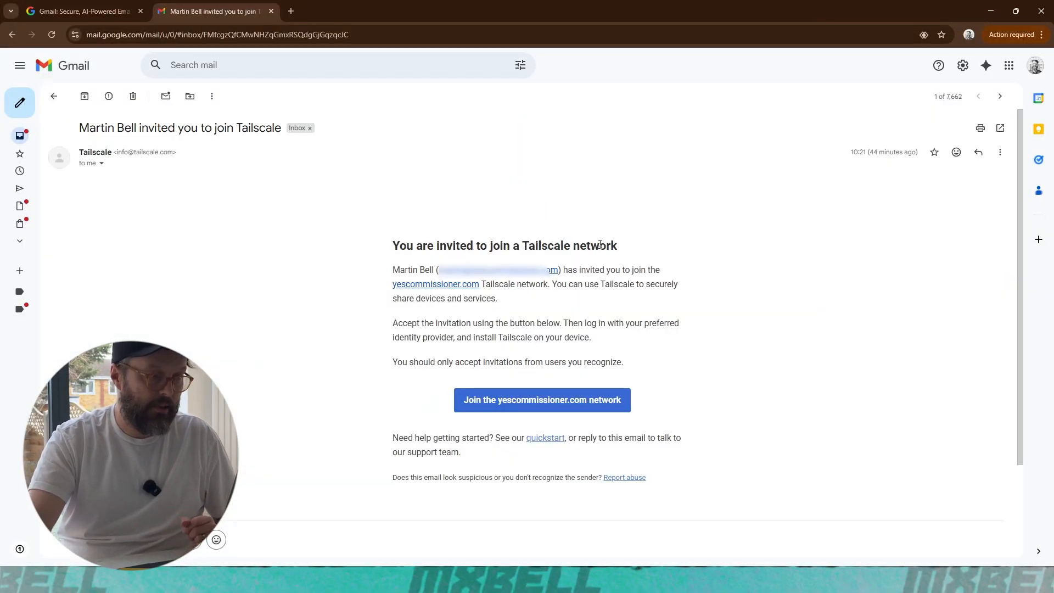
{"action": "left_click", "coordinate": [545, 406]}
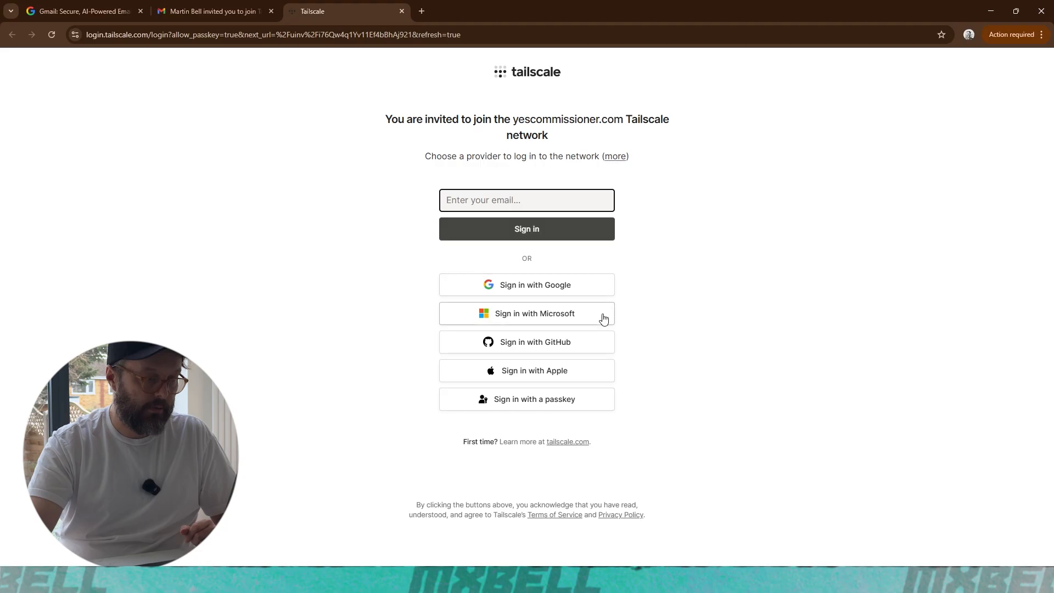
{"action": "left_click", "coordinate": [532, 290]}
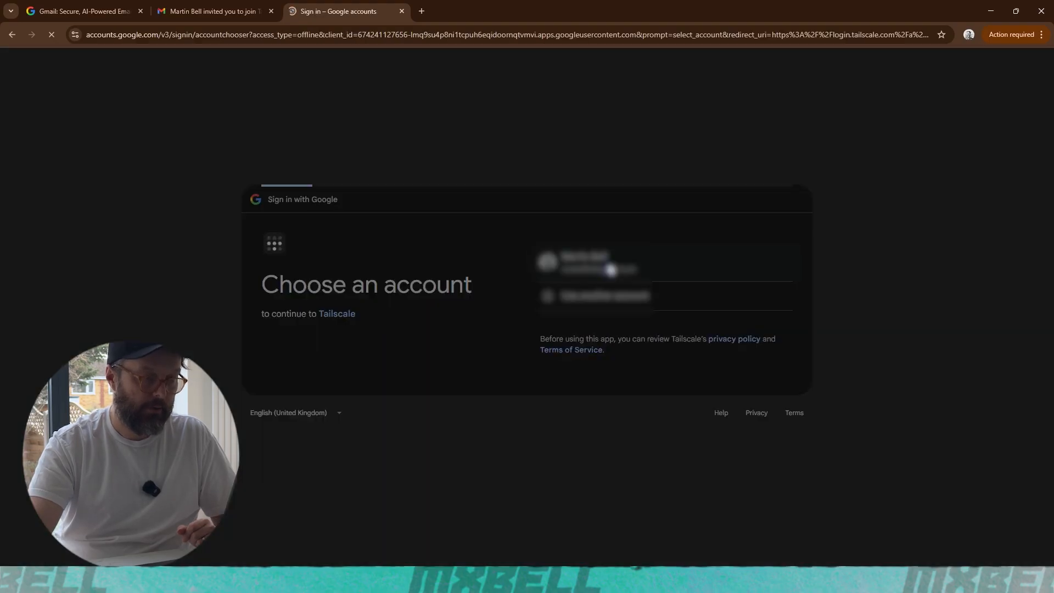
{"action": "left_click", "coordinate": [606, 272]}
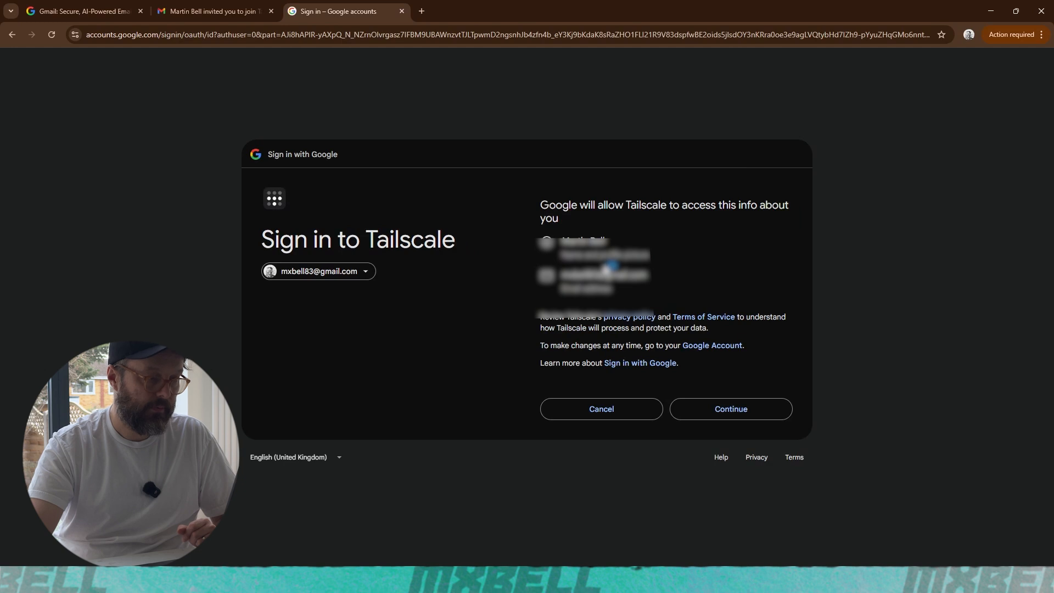
{"action": "left_click", "coordinate": [732, 411]}
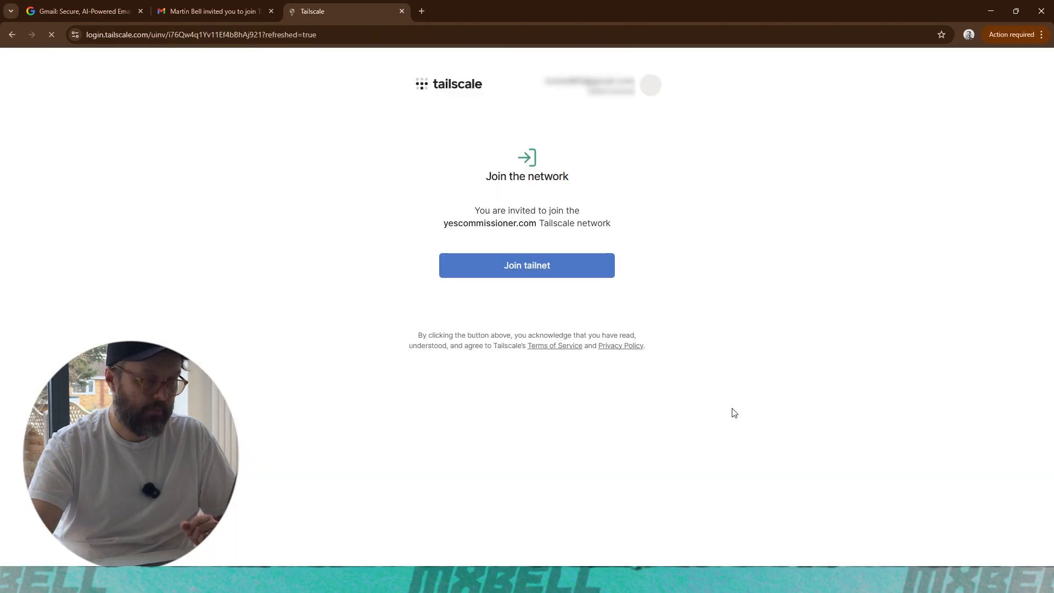
{"action": "left_click", "coordinate": [525, 267]}
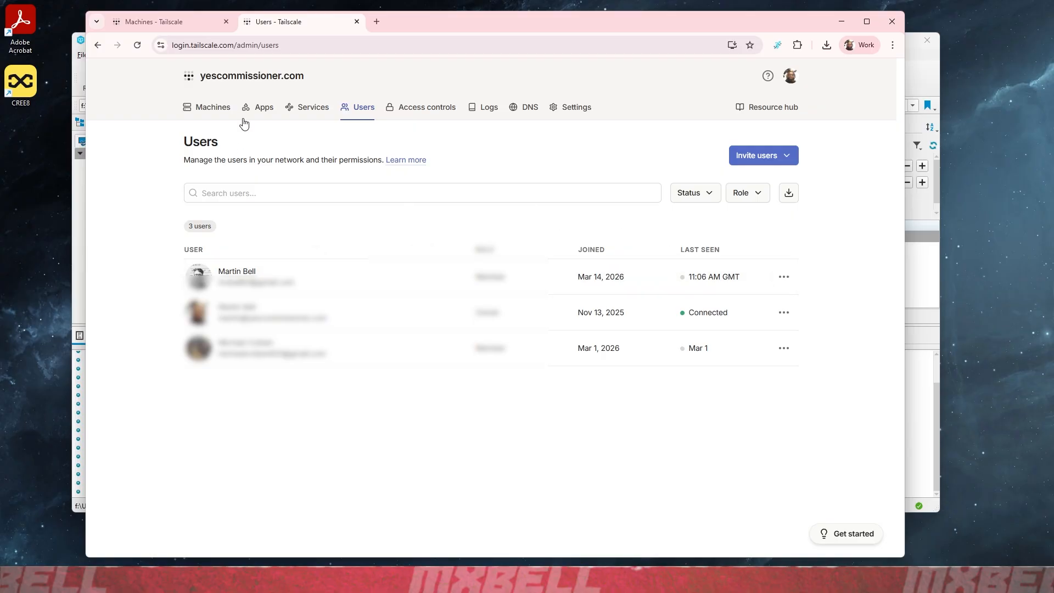
Step: In the Tailscale admin console, share the batcave machine with the invited user by email
{"action": "left_click", "coordinate": [214, 108]}
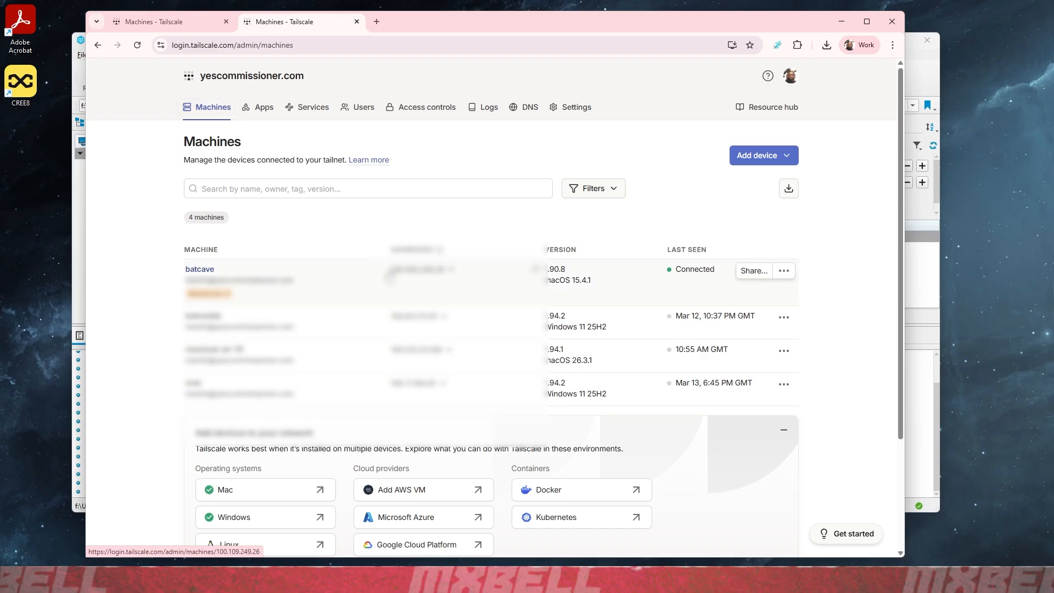
{"action": "left_click", "coordinate": [753, 270]}
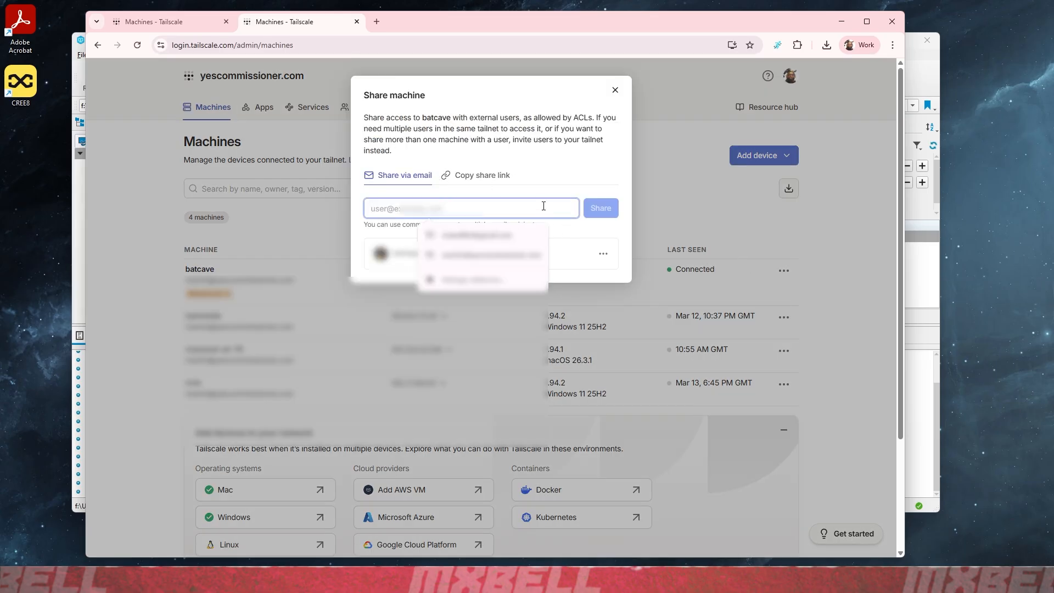
{"action": "left_click", "coordinate": [492, 237]}
{"action": "left_click", "coordinate": [535, 189]}
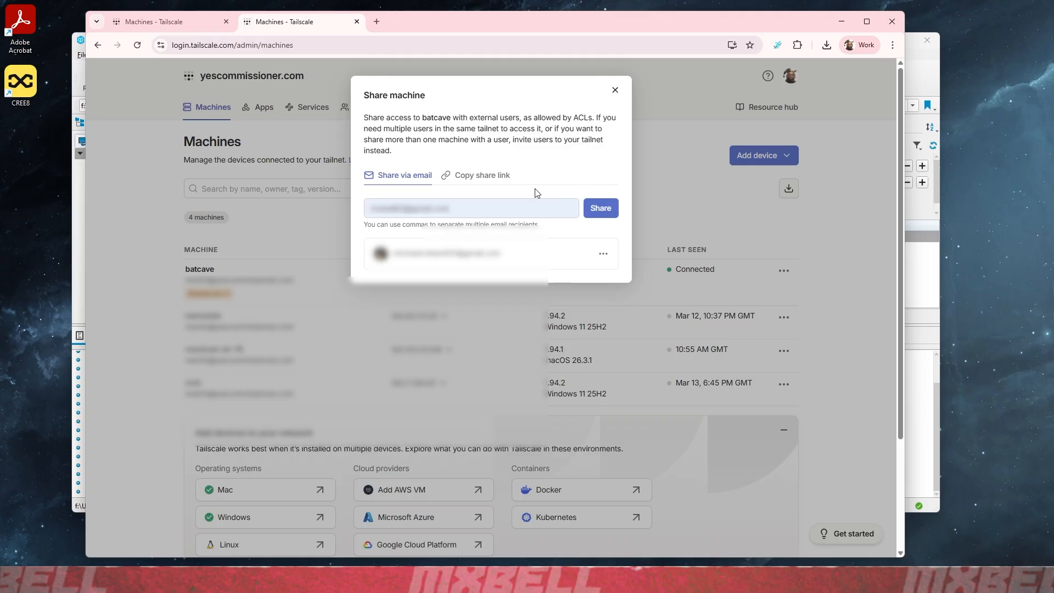
{"action": "left_click", "coordinate": [602, 209]}
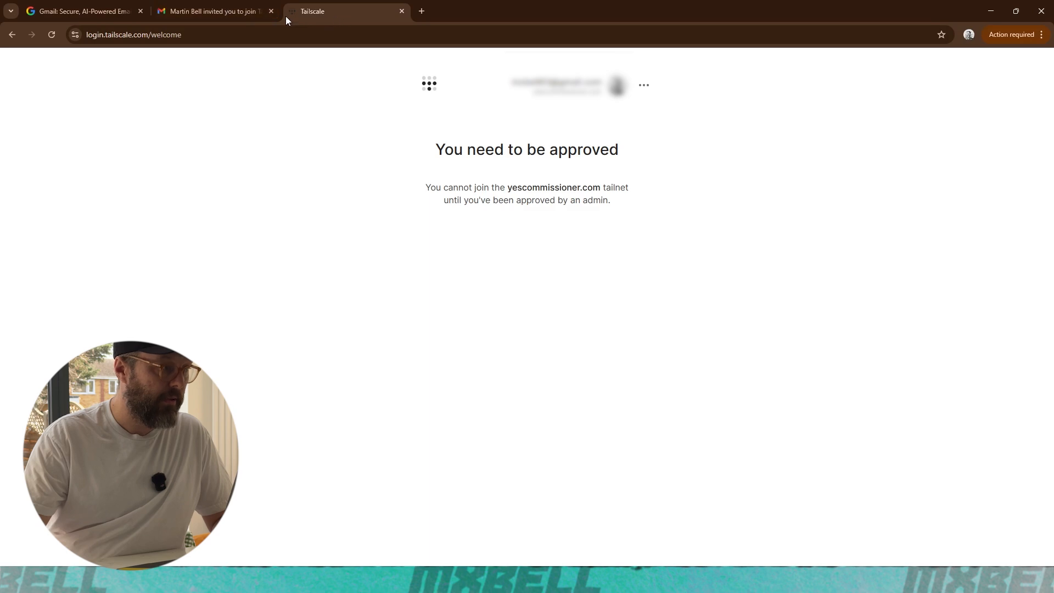
Step: In the invitee's Gmail inbox, open the Tailscale shared-device email and accept the device invite
{"action": "left_click", "coordinate": [217, 13]}
{"action": "left_click", "coordinate": [55, 98]}
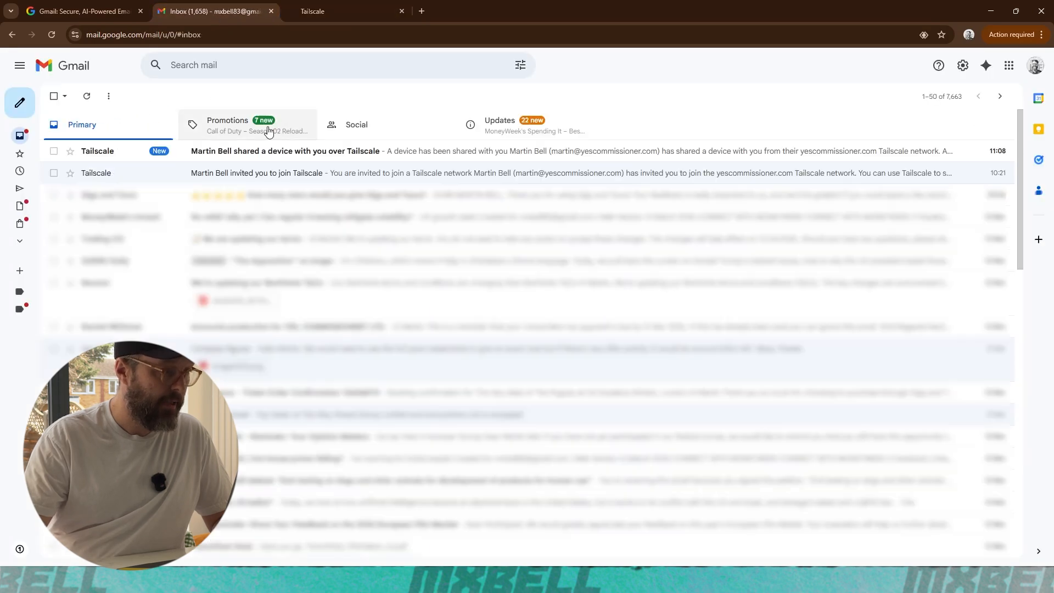
{"action": "left_click", "coordinate": [295, 159]}
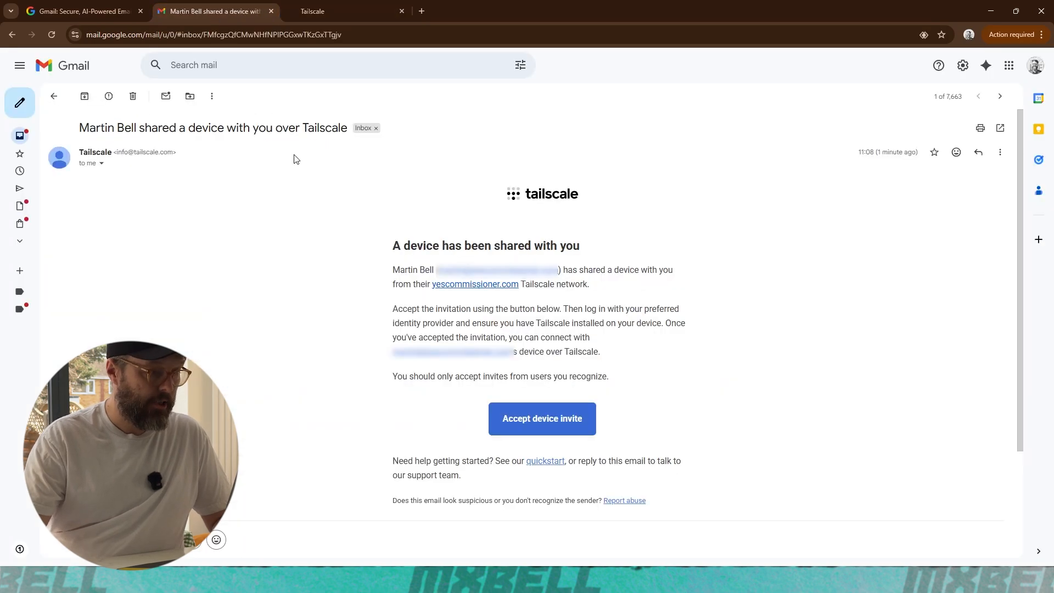
{"action": "left_click", "coordinate": [542, 422]}
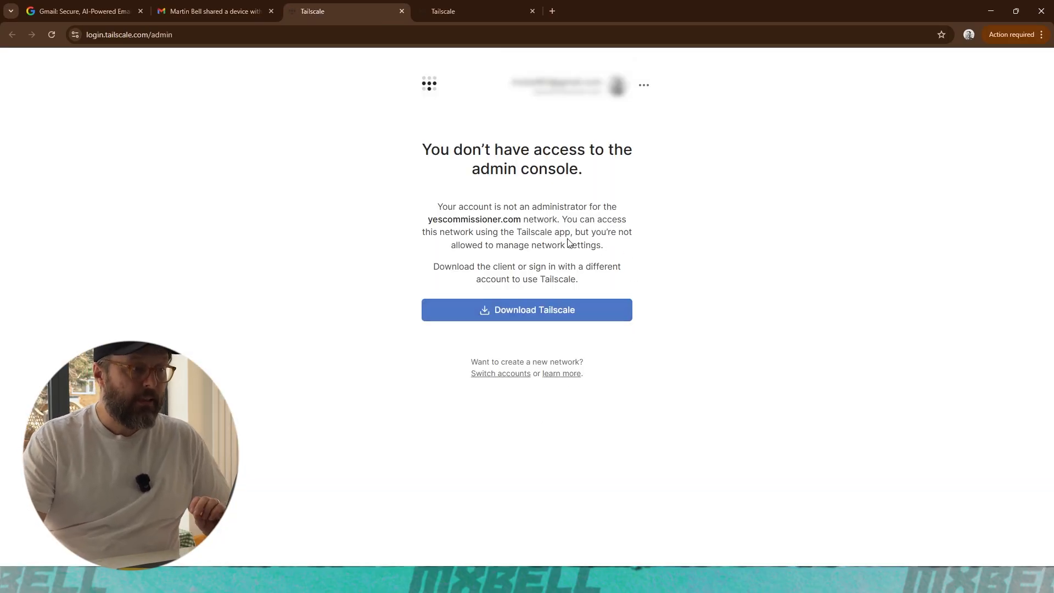
Step: Download Tailscale for Windows, agree to its license terms and start the installation
{"action": "left_click", "coordinate": [552, 315]}
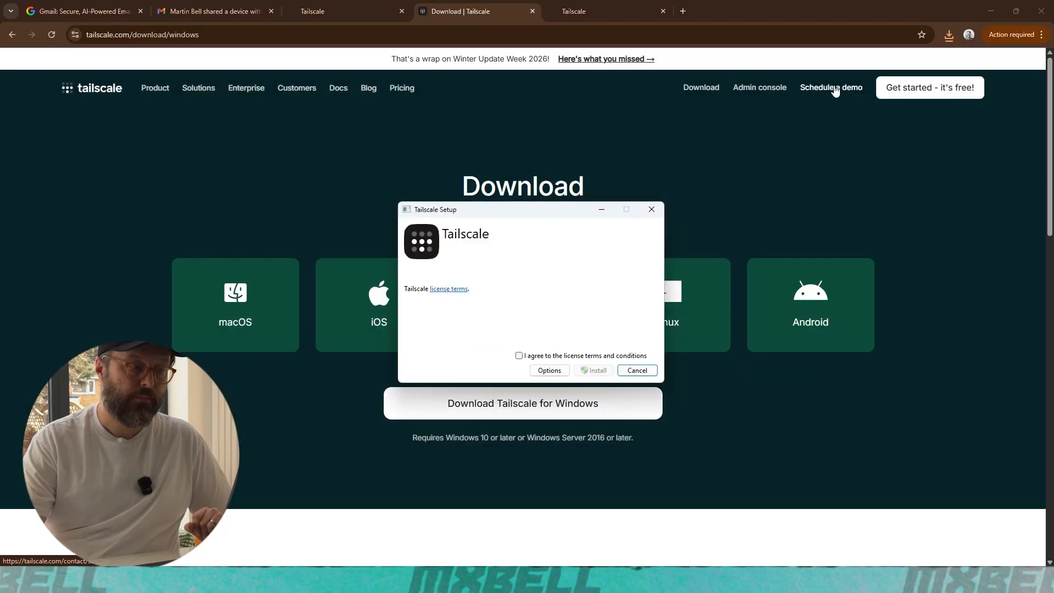
{"action": "left_click", "coordinate": [621, 356]}
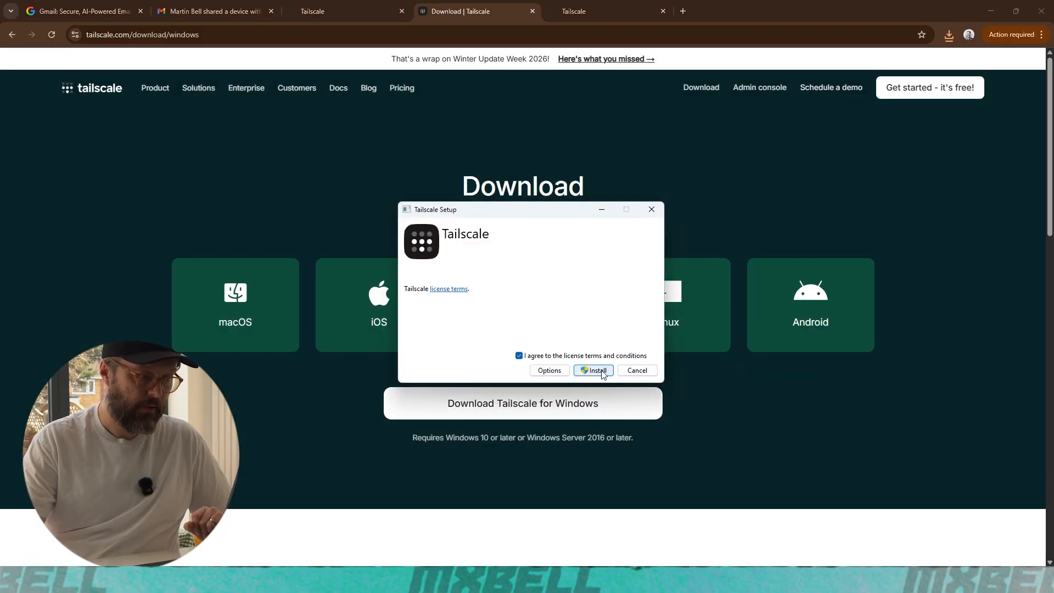
{"action": "left_click", "coordinate": [602, 373]}
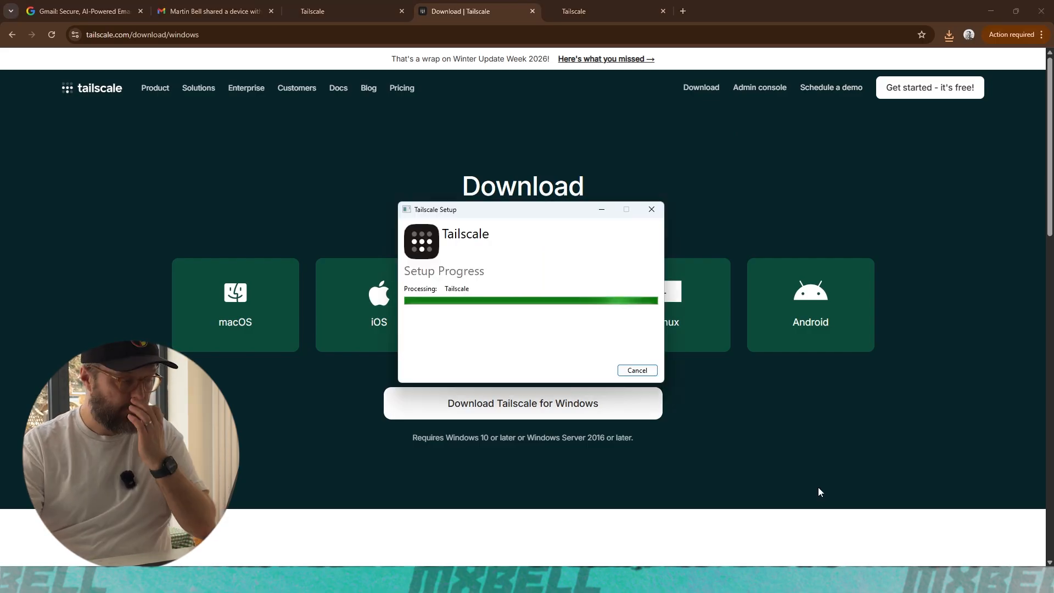
Step: Finish the Tailscale setup, log this device in to its tailnet and open the running Tailscale client
{"action": "left_click", "coordinate": [638, 370]}
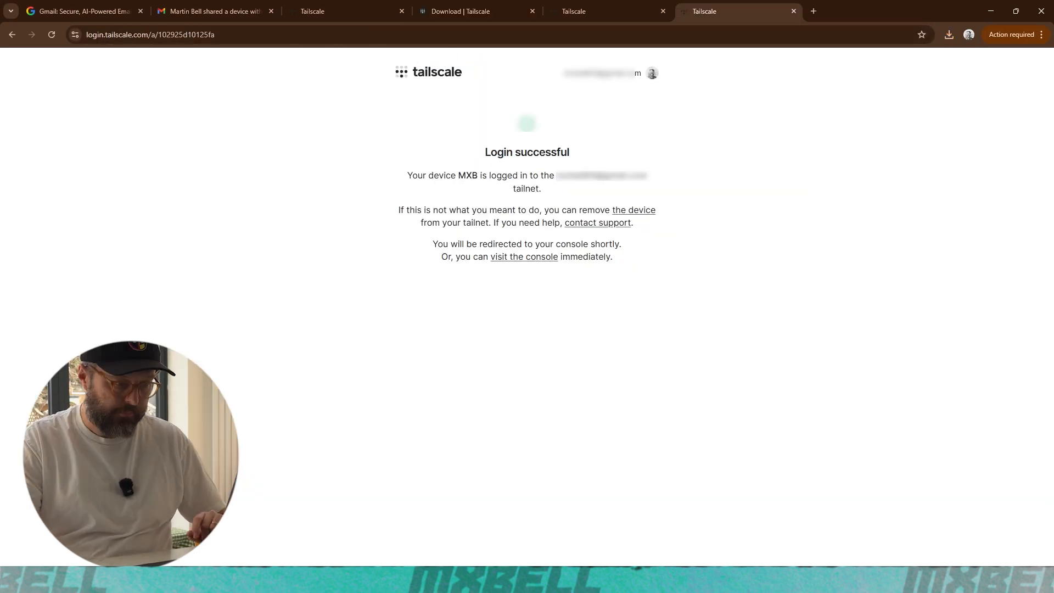
{"action": "left_click", "coordinate": [891, 579]}
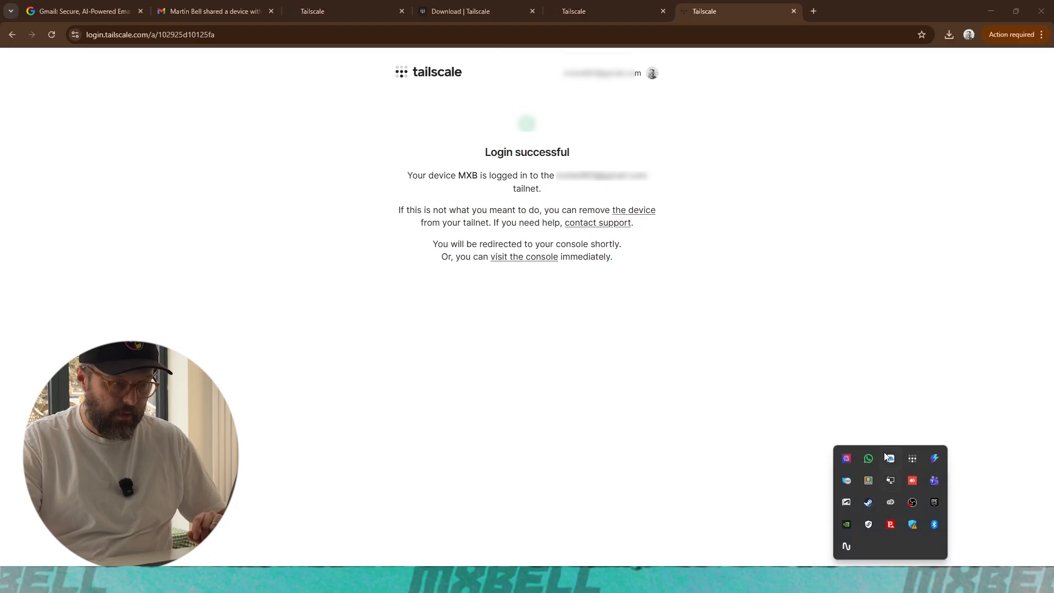
{"action": "left_click", "coordinate": [912, 460]}
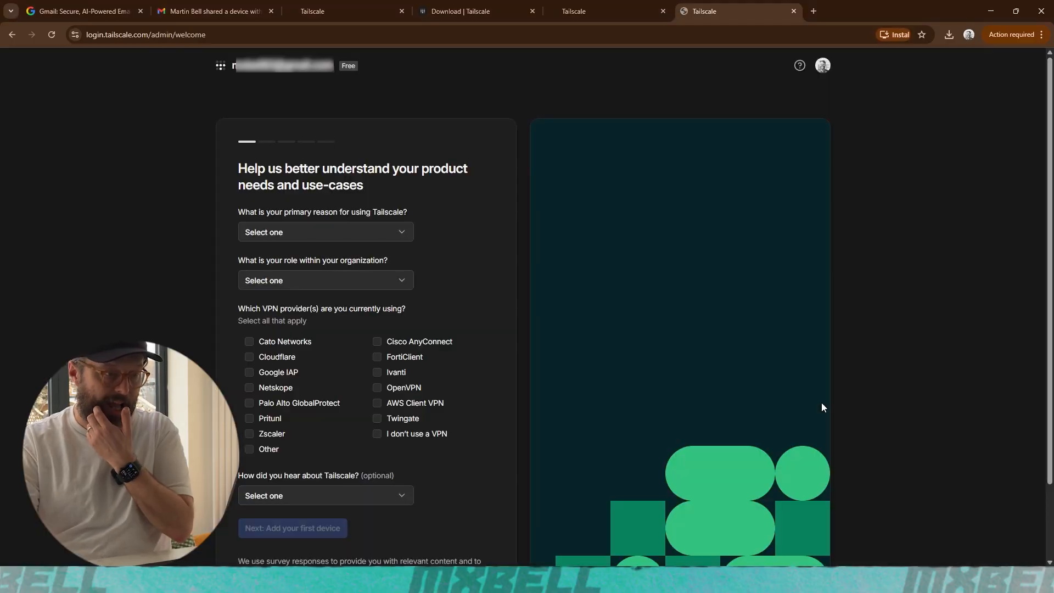
Step: Complete the Tailscale welcome survey with VPN Replacement, IT, I don't use a VPN and YouTube, skipping the introduction to reach the Machines page
{"action": "left_click", "coordinate": [351, 234]}
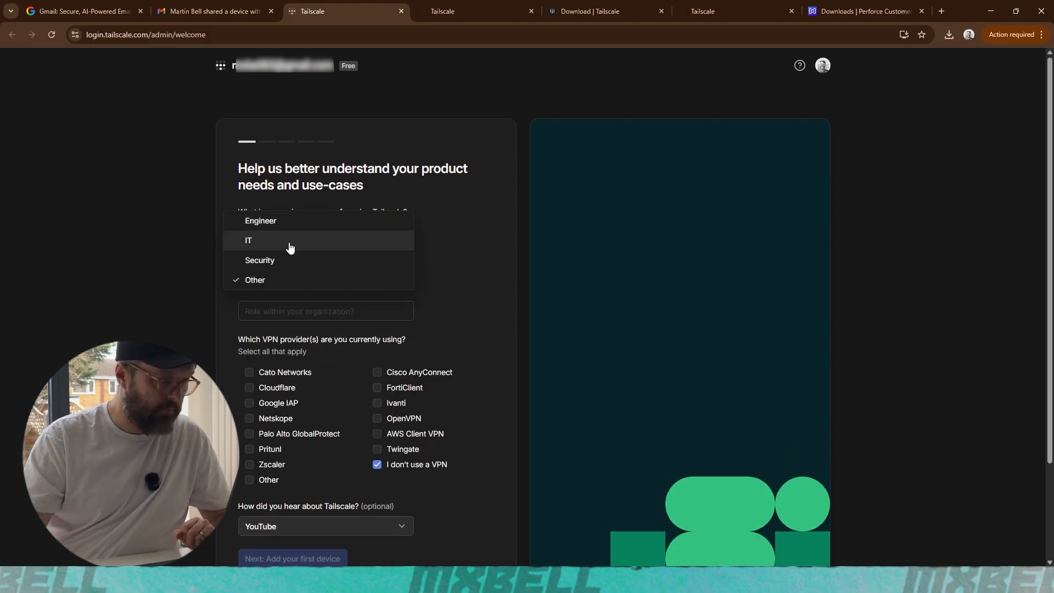
{"action": "left_click", "coordinate": [286, 241]}
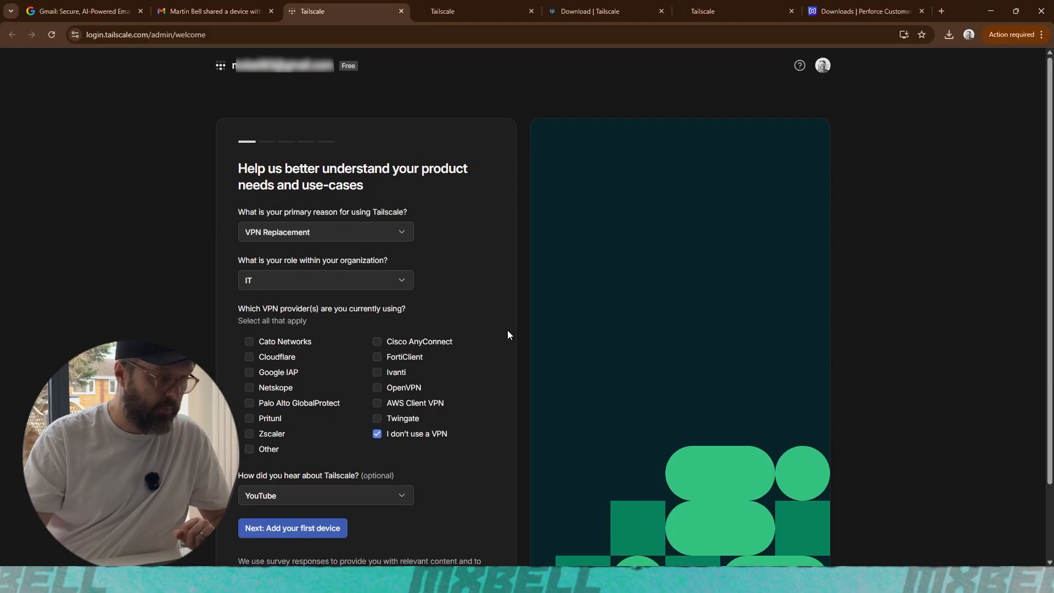
{"action": "scroll", "coordinate": [437, 367], "scroll_direction": "down", "scroll_amount": 2}
{"action": "scroll", "coordinate": [422, 365], "scroll_direction": "up", "scroll_amount": 3}
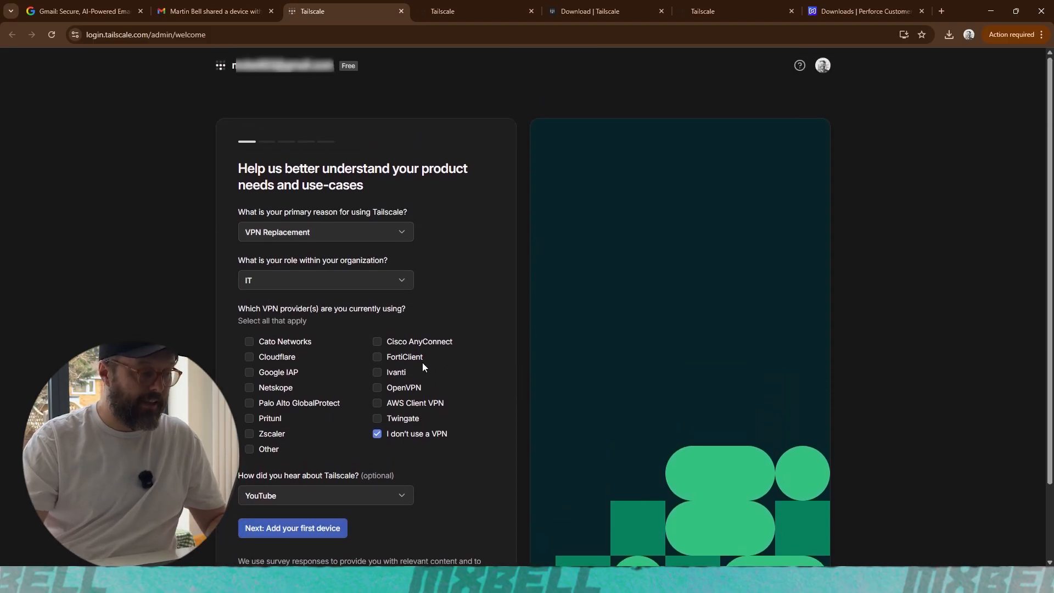
{"action": "scroll", "coordinate": [384, 395], "scroll_direction": "down", "scroll_amount": 3}
{"action": "left_click", "coordinate": [291, 440]}
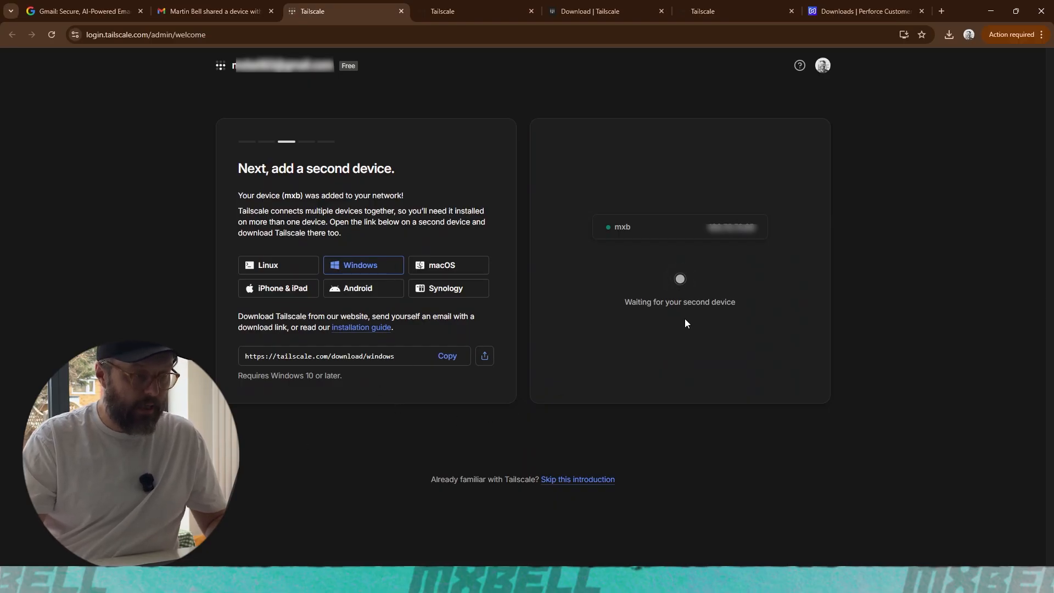
{"action": "left_click", "coordinate": [586, 480]}
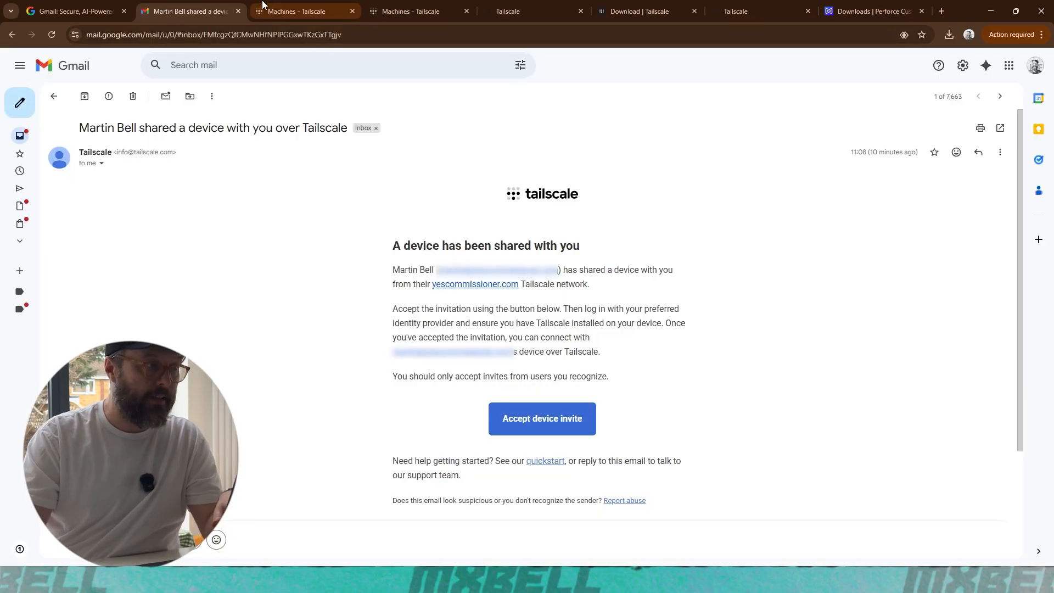
{"action": "left_click", "coordinate": [292, 11]}
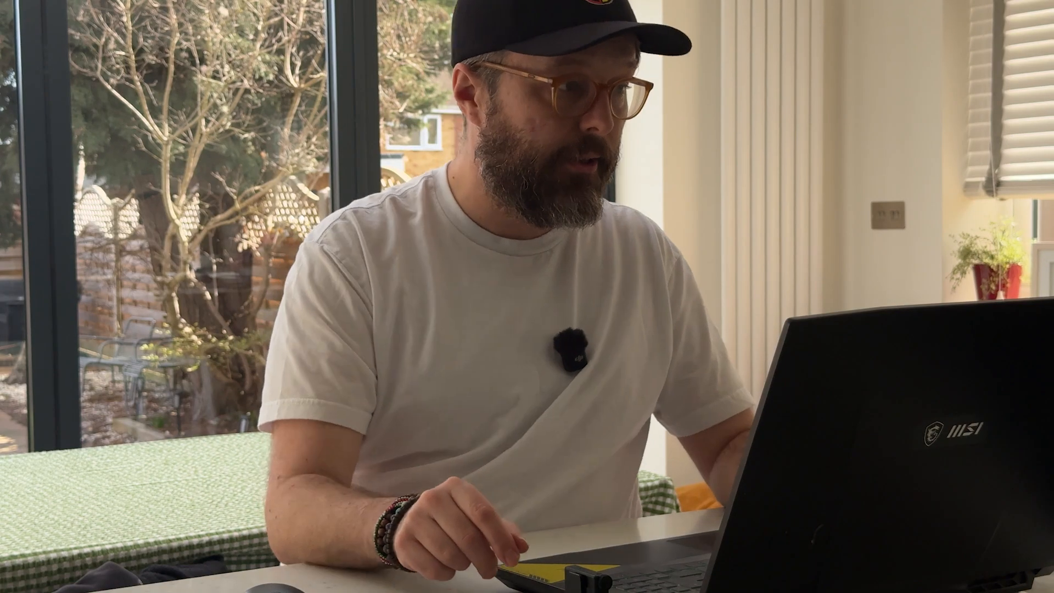
Step: Search the web for the Perforce P4V download and open the P4 Visual Client download page from Perforce's downloads
{"action": "left_click", "coordinate": [1047, 73]}
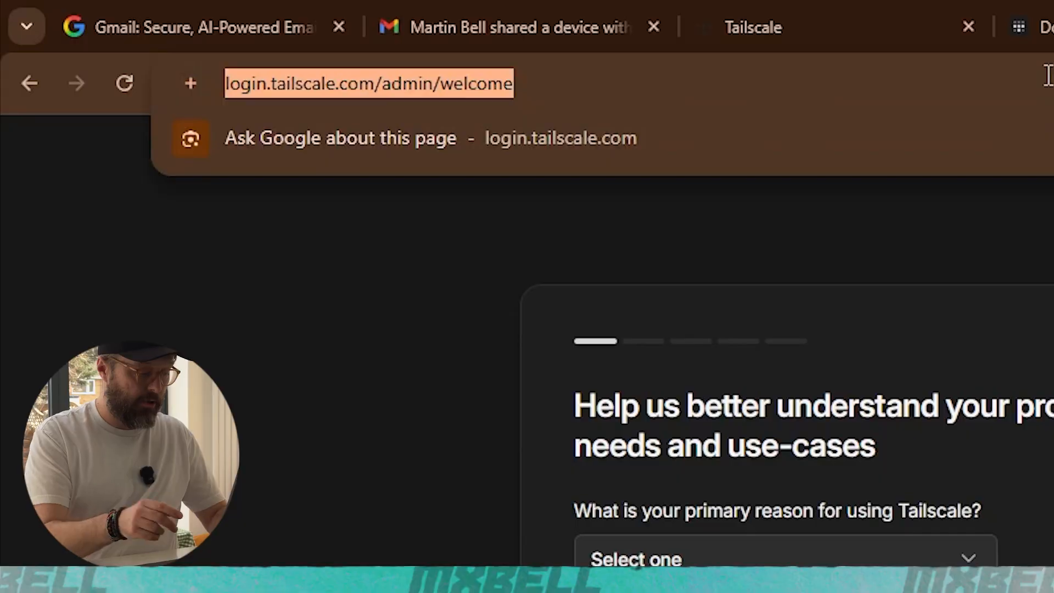
{"action": "type", "text": "downlod perforc"}
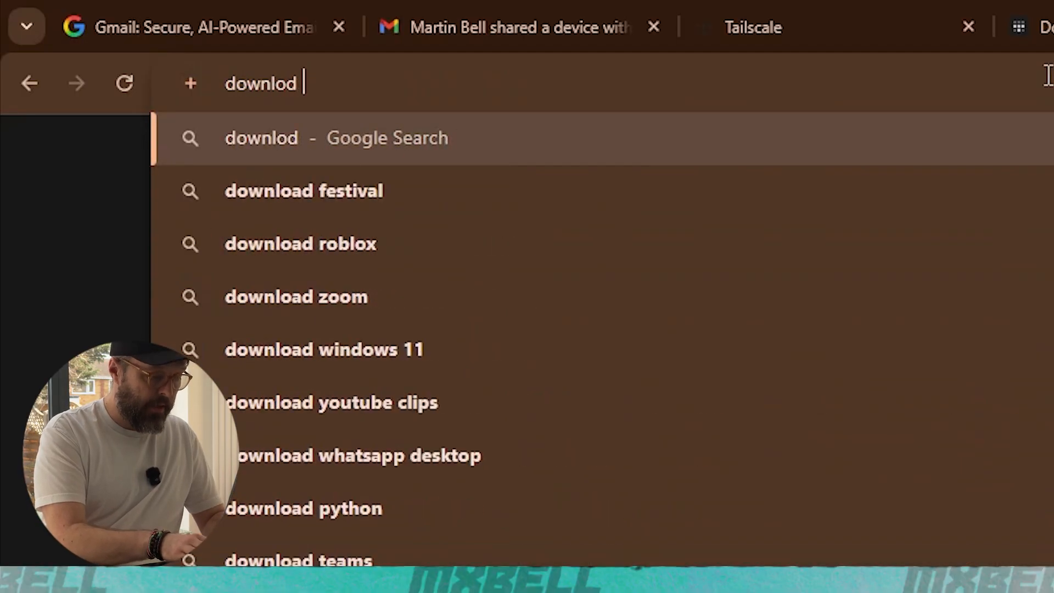
{"action": "type", "text": "e p4v"}
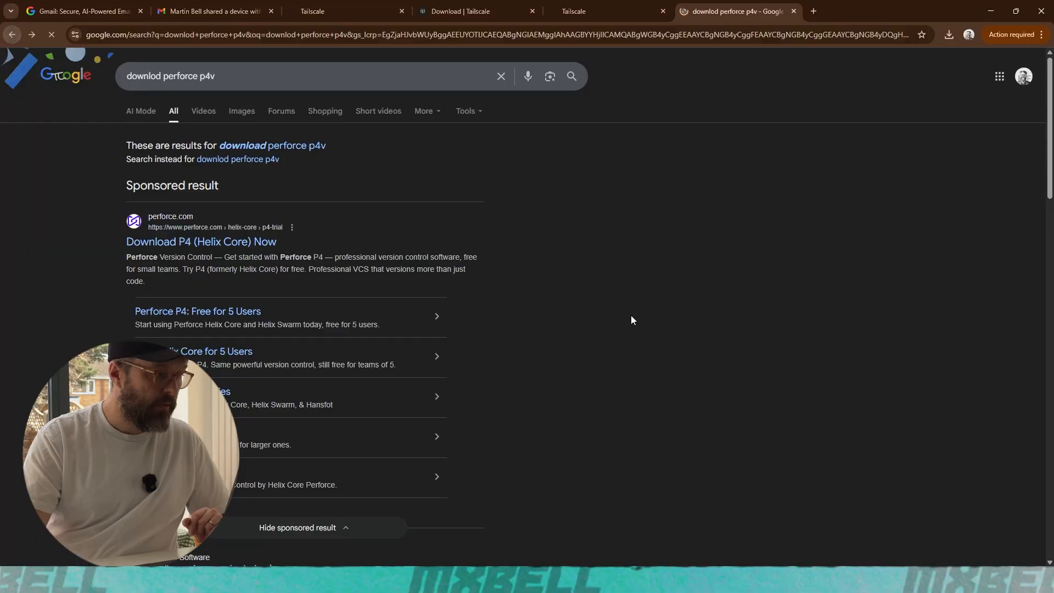
{"action": "scroll", "coordinate": [631, 315], "scroll_direction": "down", "scroll_amount": 5}
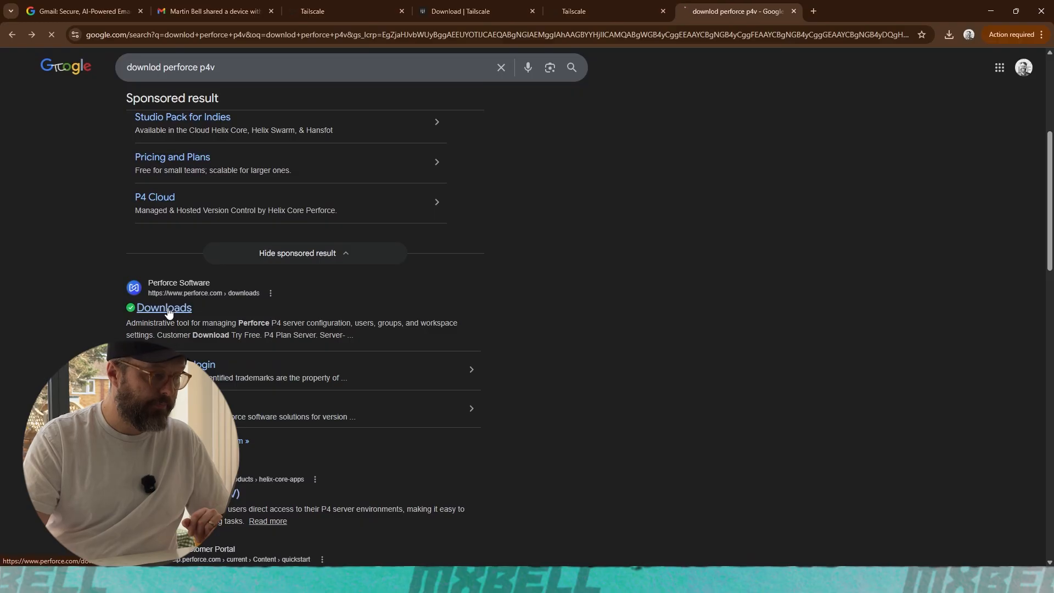
{"action": "scroll", "coordinate": [612, 304], "scroll_direction": "down", "scroll_amount": 6}
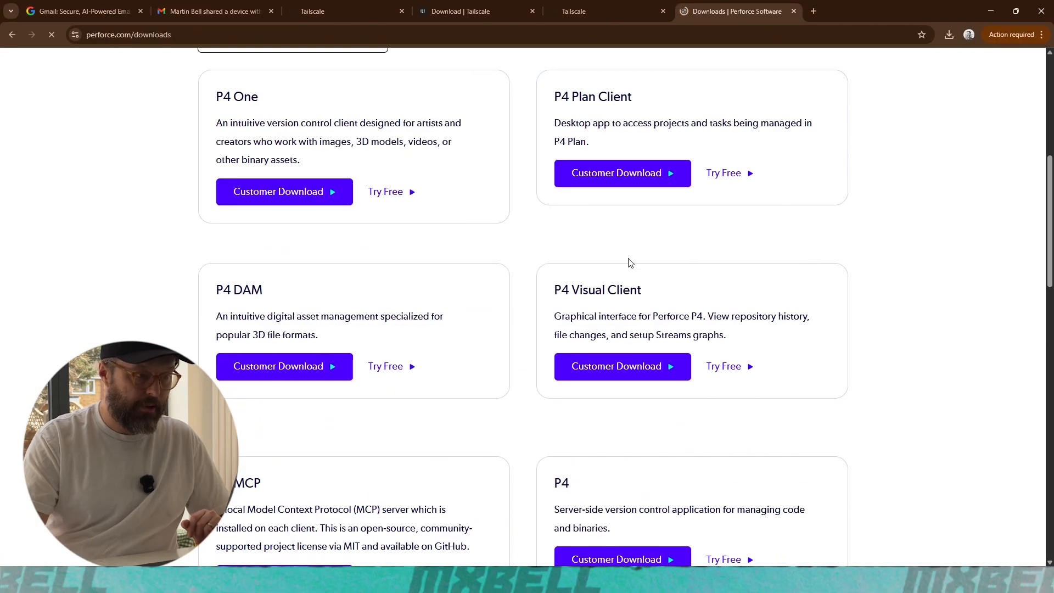
{"action": "left_click", "coordinate": [726, 368]}
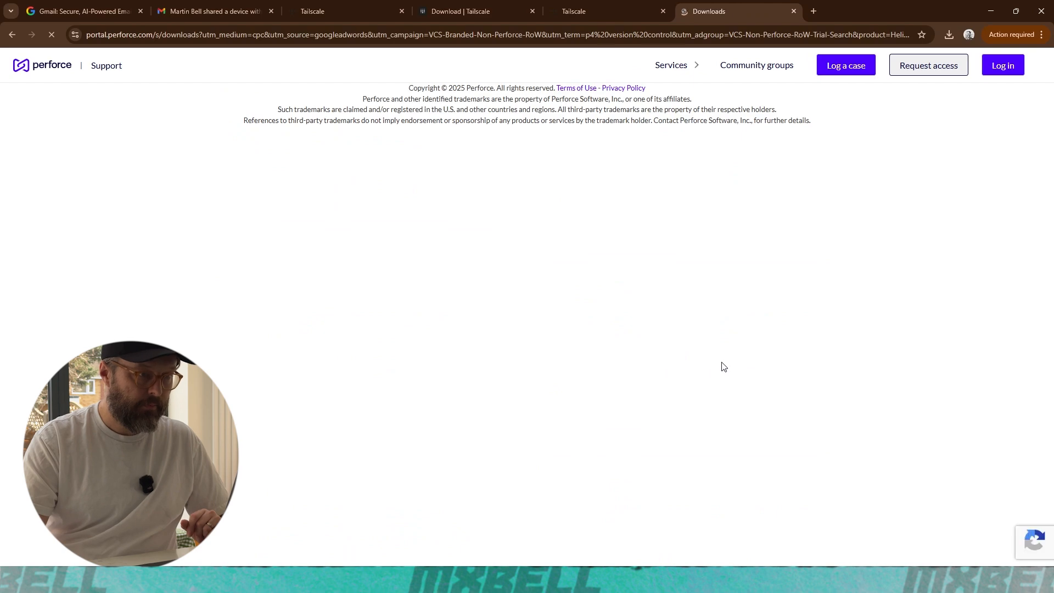
Step: Download Helix Visual Client (P4V) for the Windows family on the Windows (x64) (EXE) platform
{"action": "left_click", "coordinate": [367, 268]}
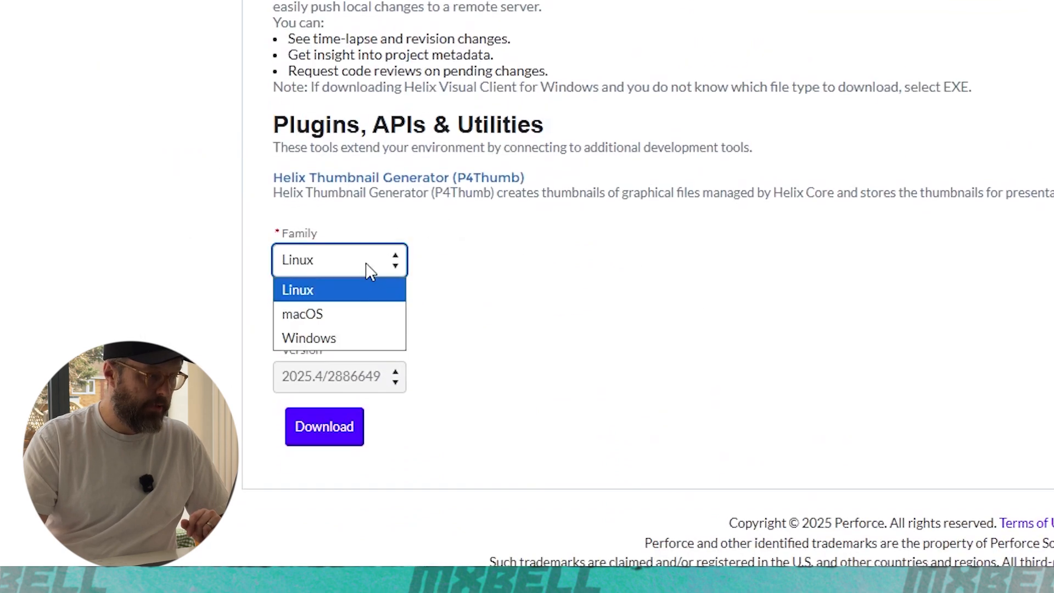
{"action": "left_click", "coordinate": [348, 336]}
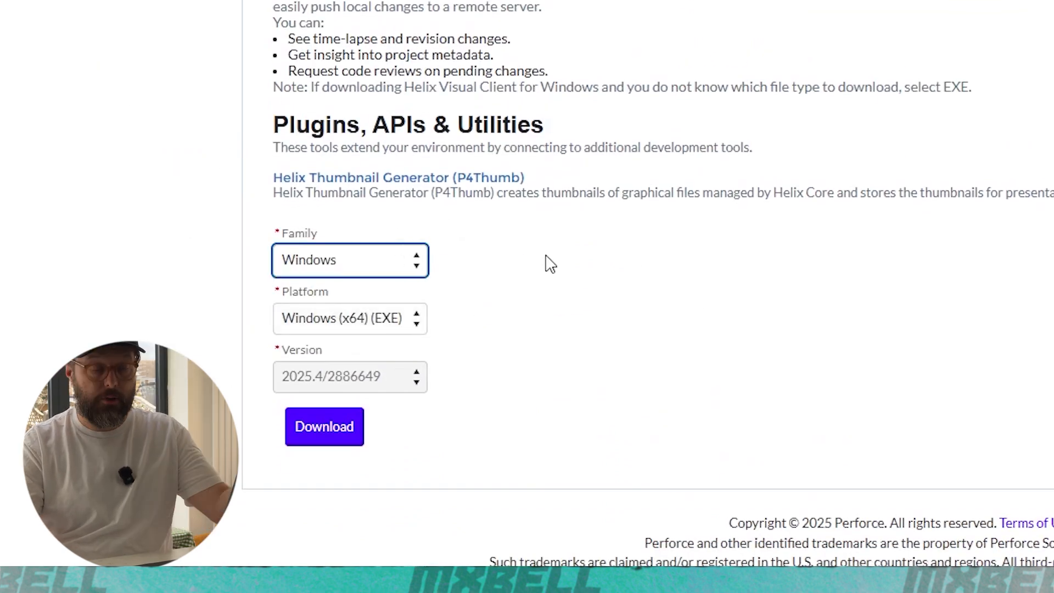
{"action": "left_click", "coordinate": [384, 328]}
{"action": "left_click", "coordinate": [383, 337]}
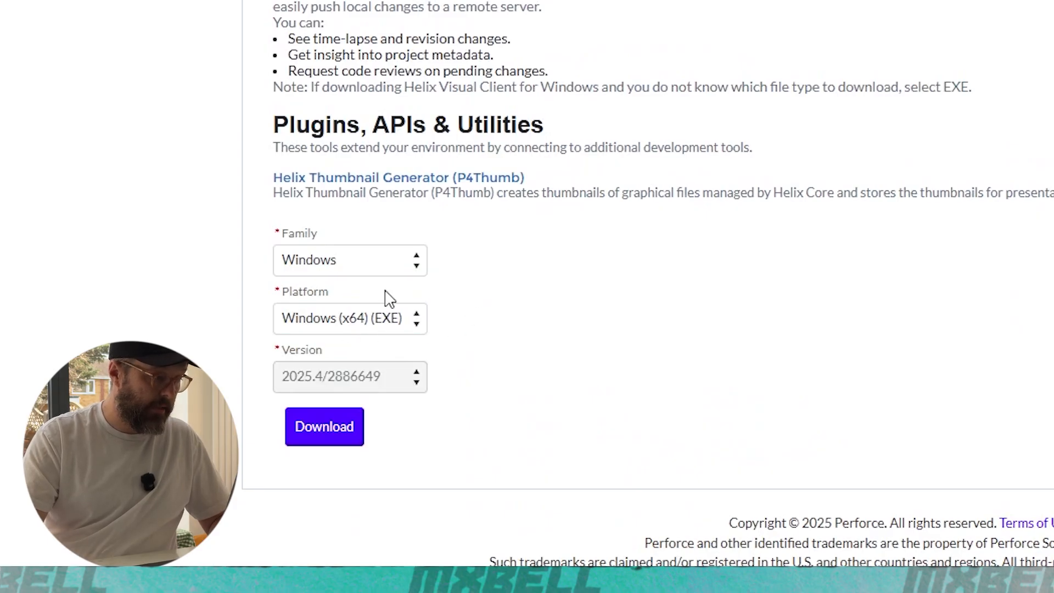
{"action": "left_click", "coordinate": [328, 428]}
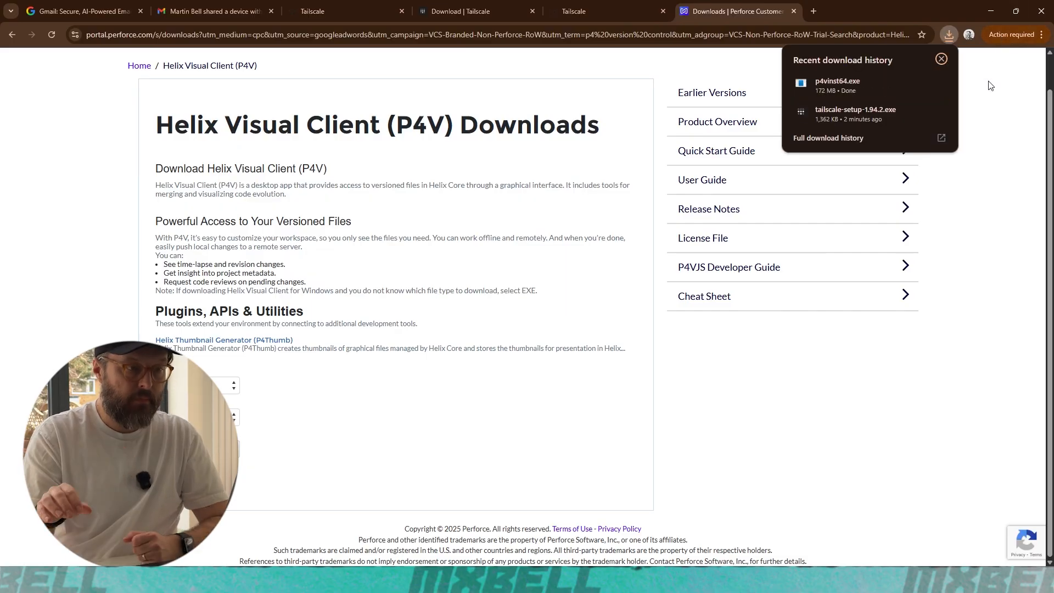
Step: Run p4vinst64.exe and install all four P4 applications with the default client configuration, starting P4V on exit
{"action": "left_click", "coordinate": [872, 84]}
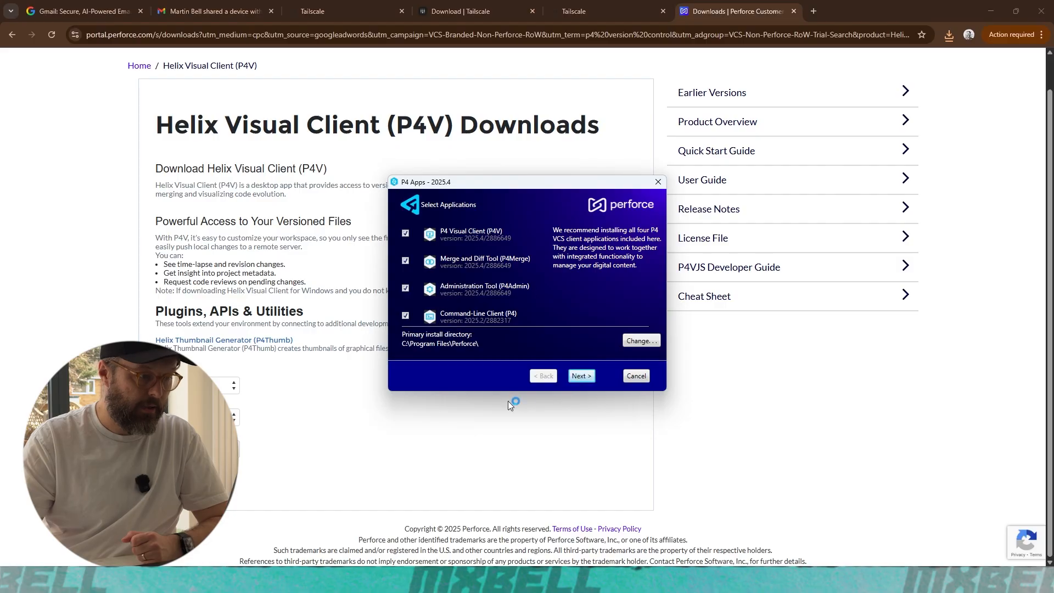
{"action": "left_click", "coordinate": [585, 378]}
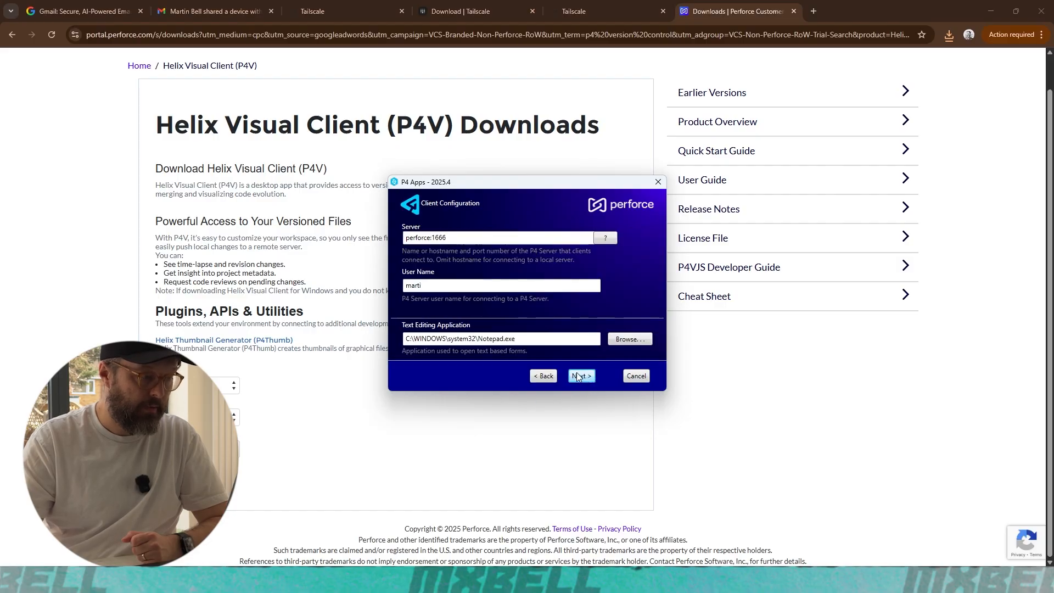
{"action": "left_click", "coordinate": [583, 377]}
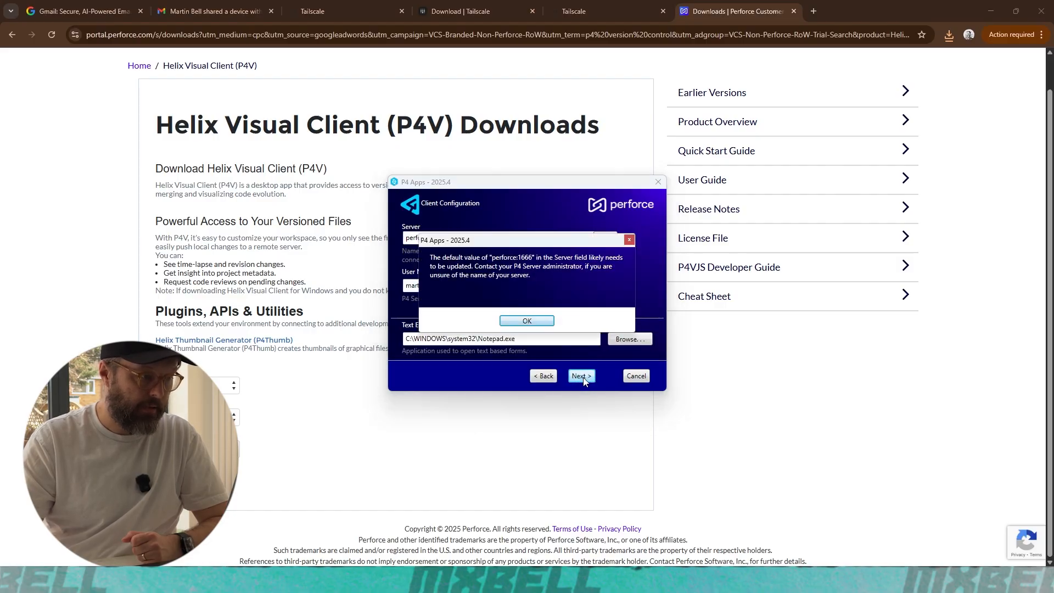
{"action": "left_click", "coordinate": [544, 322]}
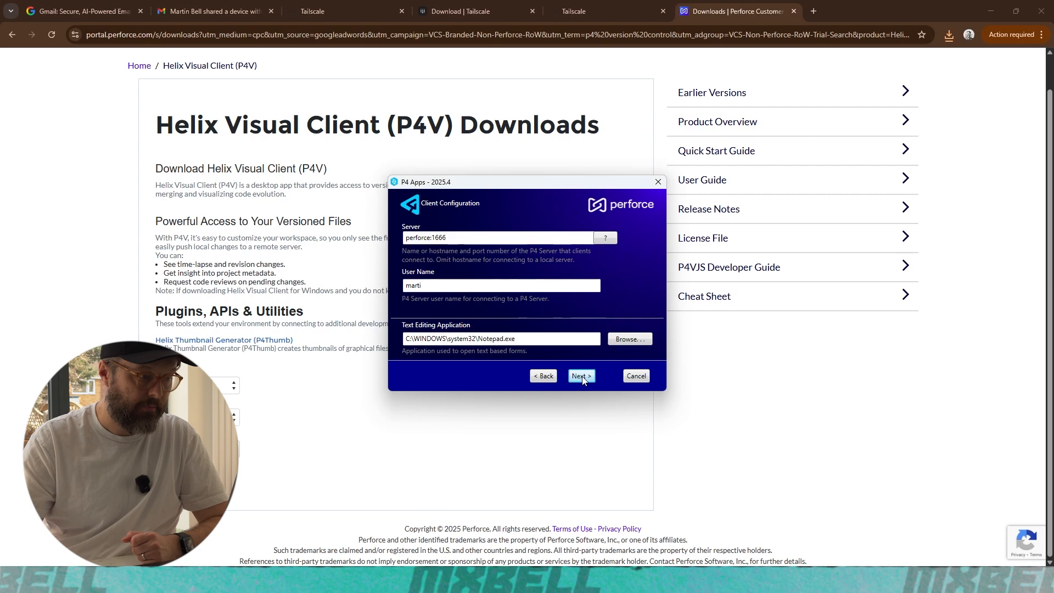
{"action": "left_click", "coordinate": [582, 377]}
{"action": "left_click", "coordinate": [583, 378]}
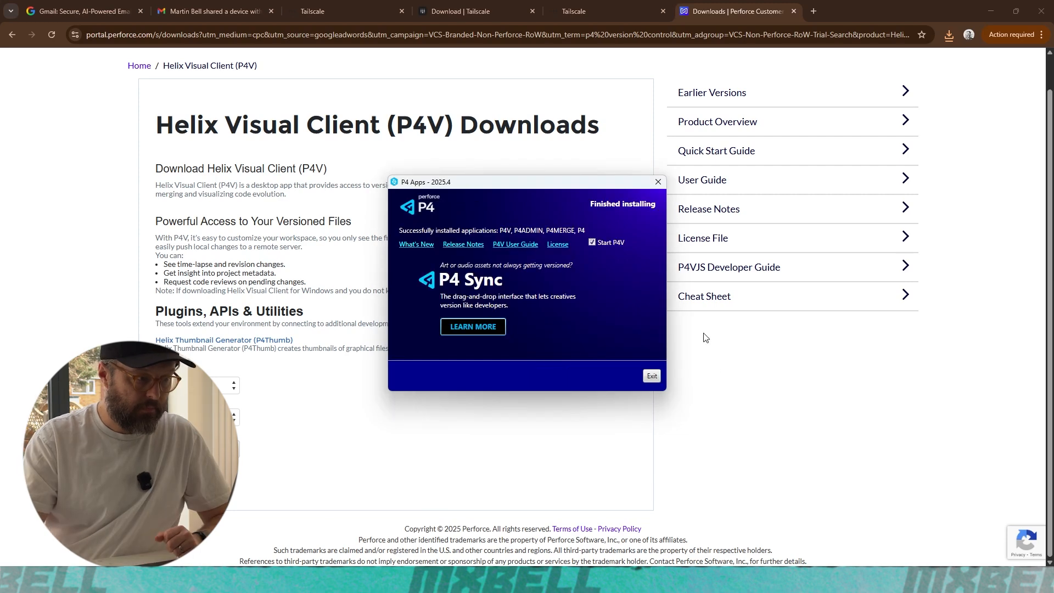
{"action": "left_click", "coordinate": [654, 376]}
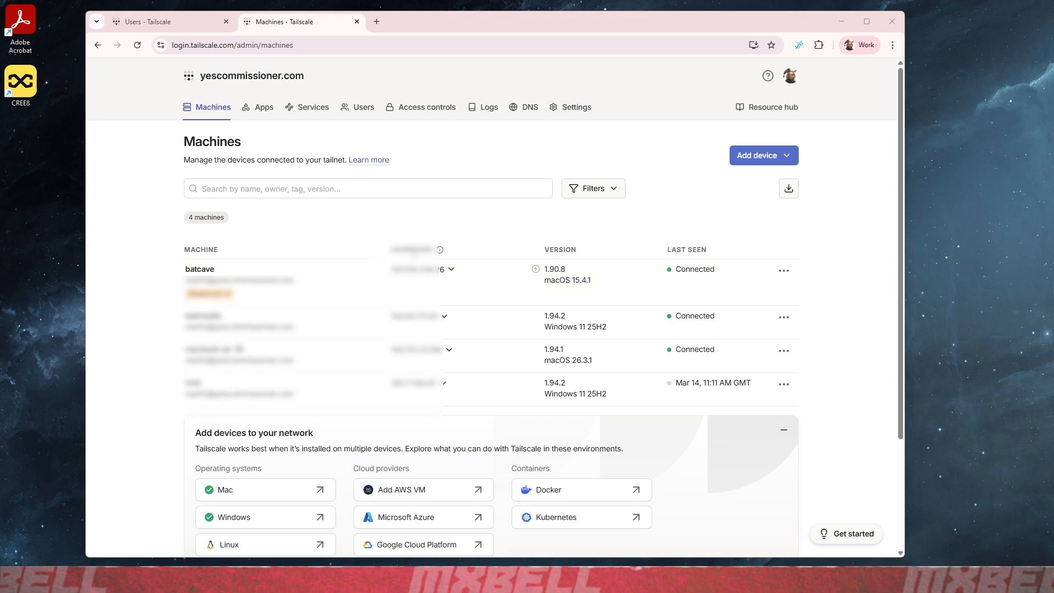
Step: Copy batcave's full ts.net domain from the Tailscale machines list and connect P4V to it on port 1666 as user otherme
{"action": "left_click", "coordinate": [452, 270]}
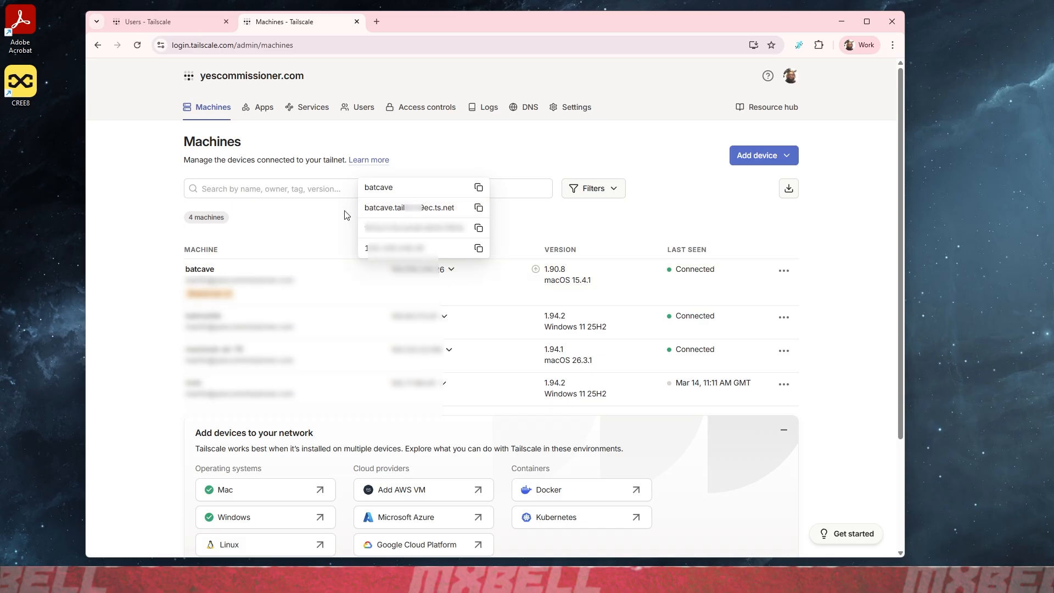
{"action": "left_click", "coordinate": [479, 209]}
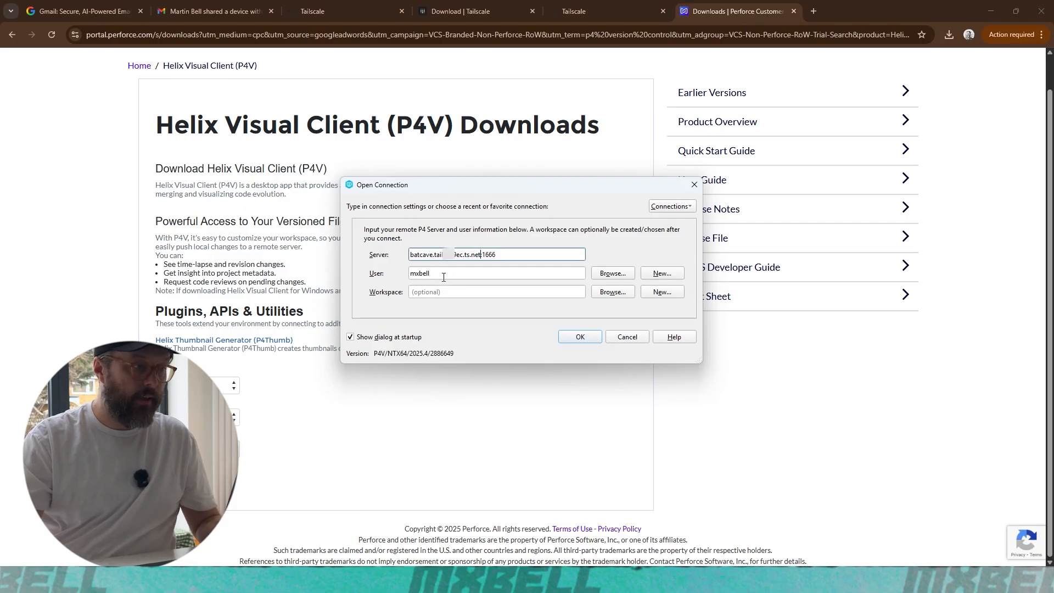
{"action": "left_click", "coordinate": [446, 275]}
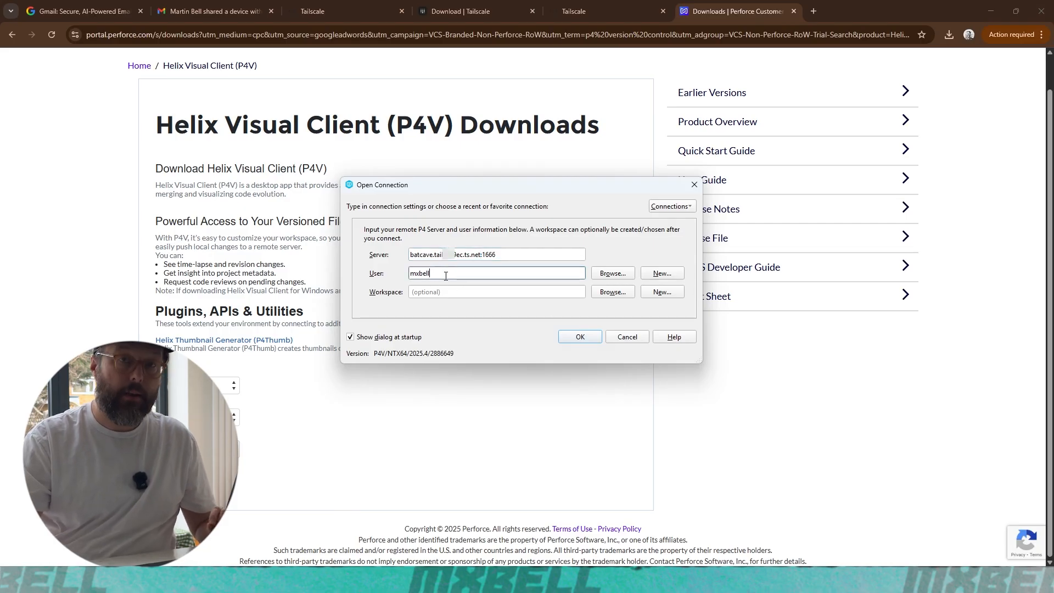
{"action": "left_click_drag", "start_coordinate": [443, 274], "coordinate": [370, 274]}
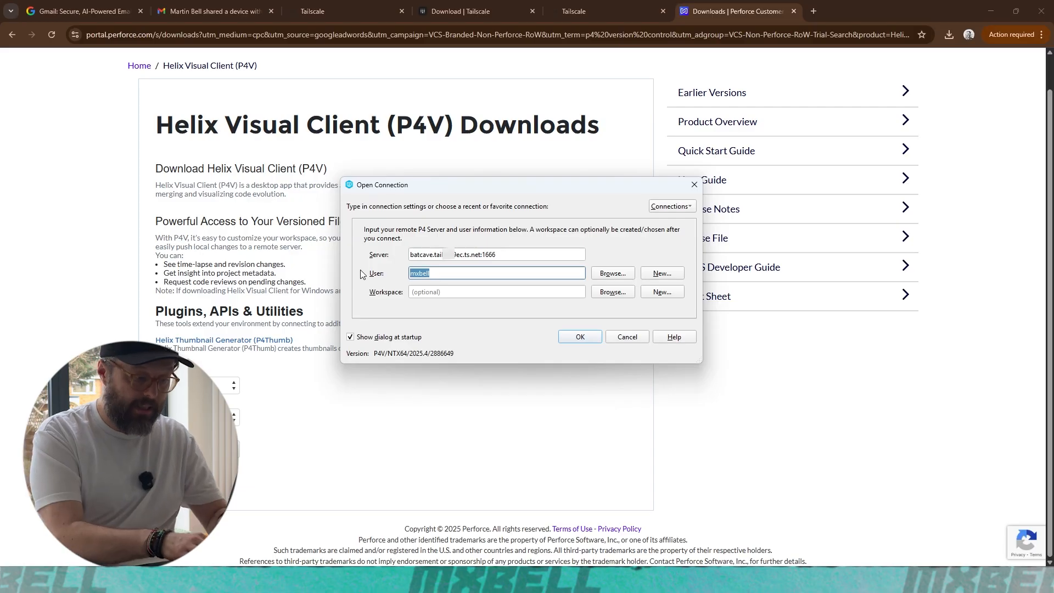
{"action": "type", "text": "otherme"}
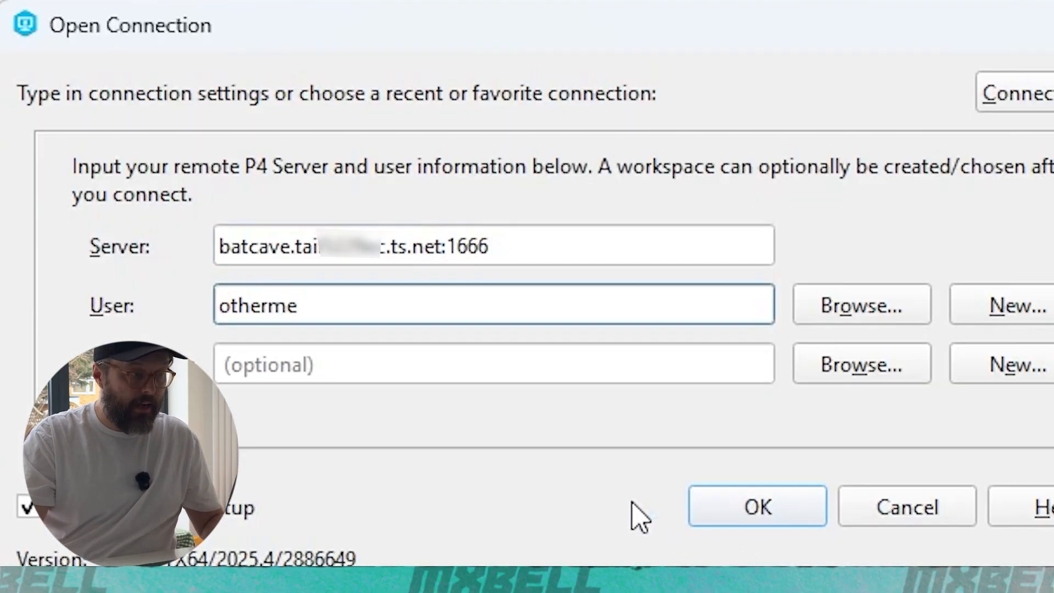
{"action": "left_click", "coordinate": [783, 516]}
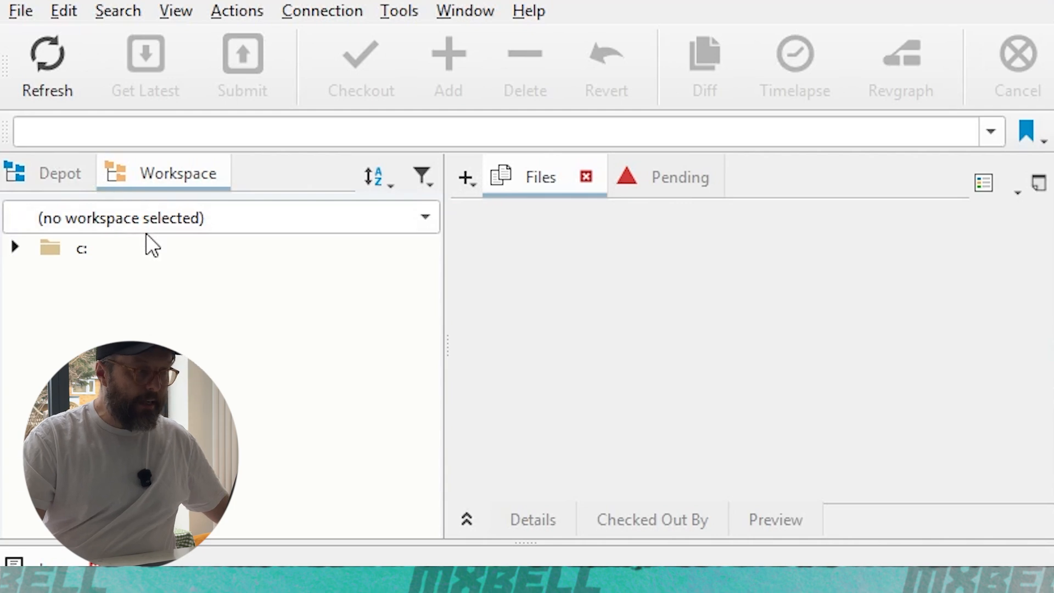
Step: Start a new workspace and name it vistools_MXB_3806
{"action": "left_click", "coordinate": [386, 220]}
{"action": "left_click", "coordinate": [137, 345]}
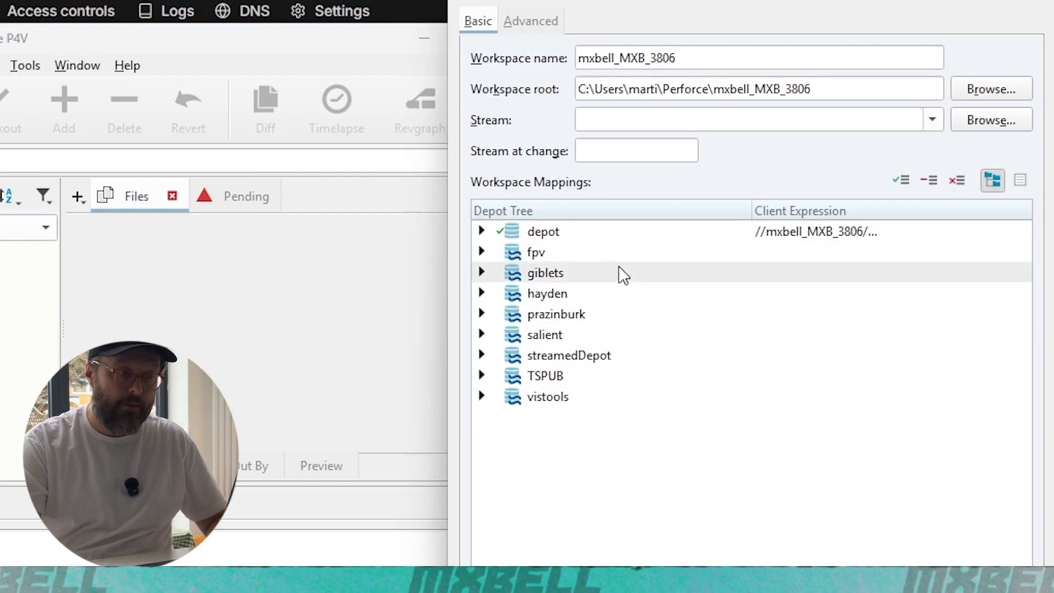
{"action": "left_click", "coordinate": [583, 57]}
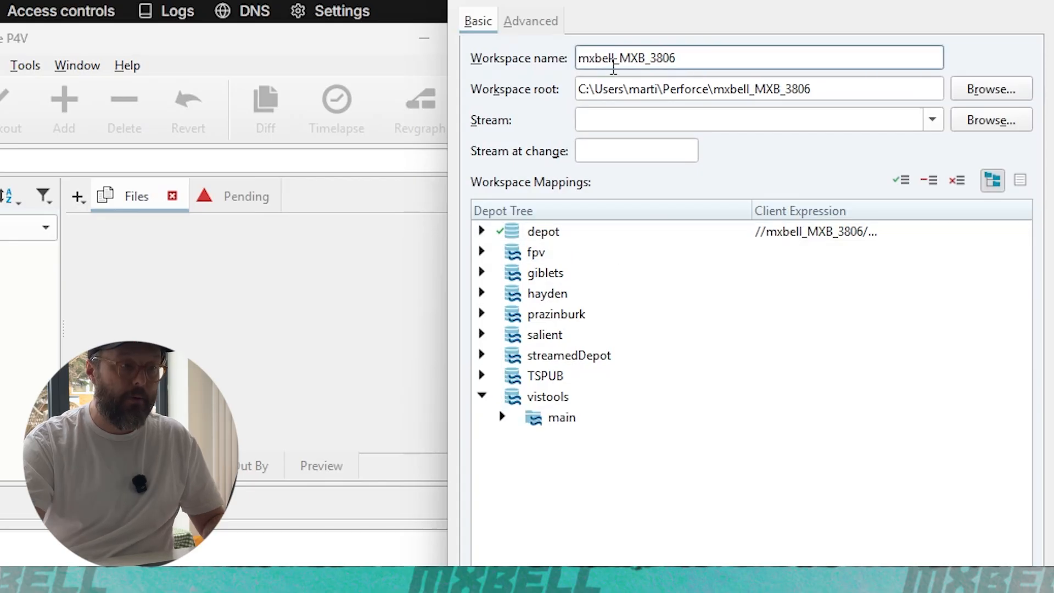
{"action": "double_click", "coordinate": [594, 59]}
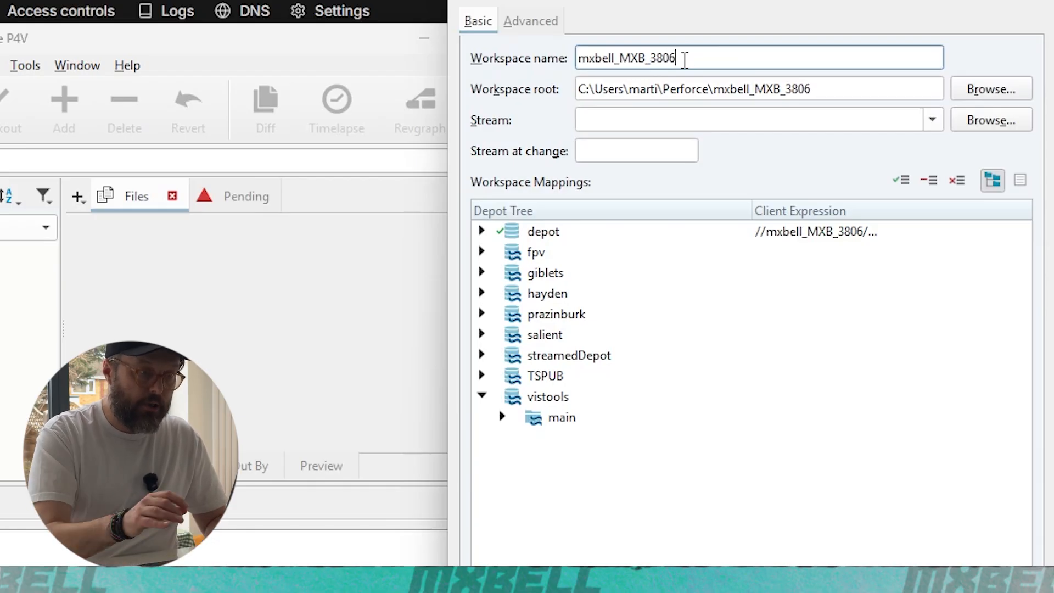
{"action": "double_click", "coordinate": [630, 57]}
{"action": "left_click_drag", "start_coordinate": [646, 58], "coordinate": [609, 59]}
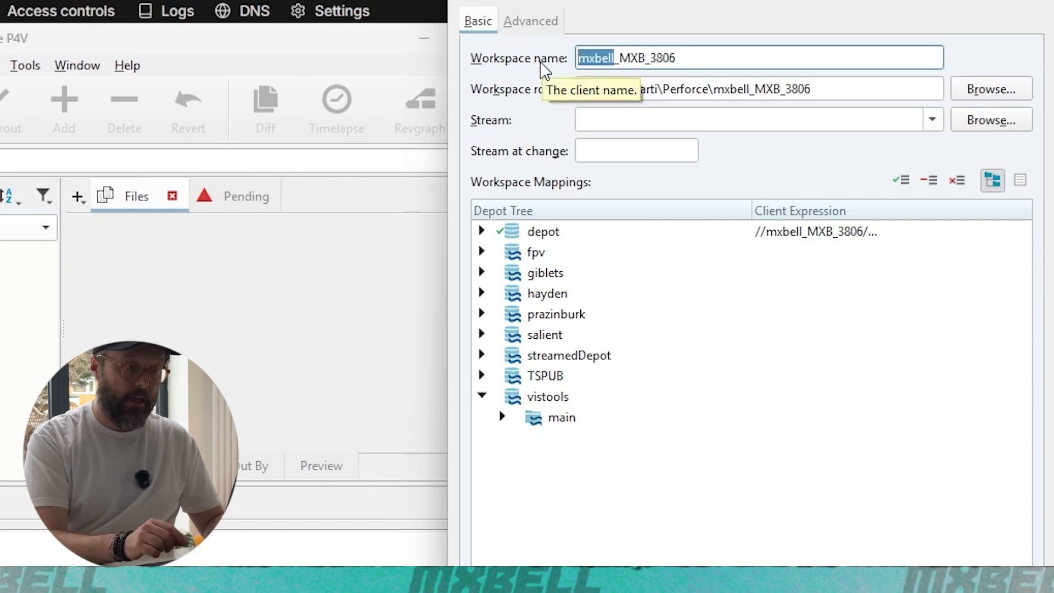
{"action": "type", "text": "vistools"}
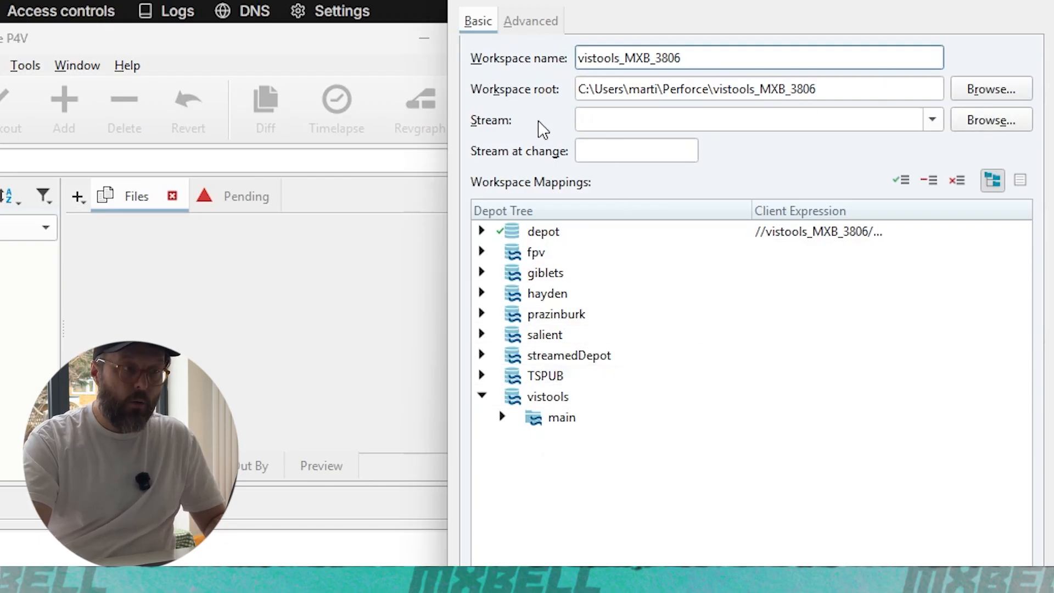
Step: Assign the mainline stream //vistools/main to the workspace, expand its vistools mapping and create the workspace
{"action": "left_click", "coordinate": [990, 120]}
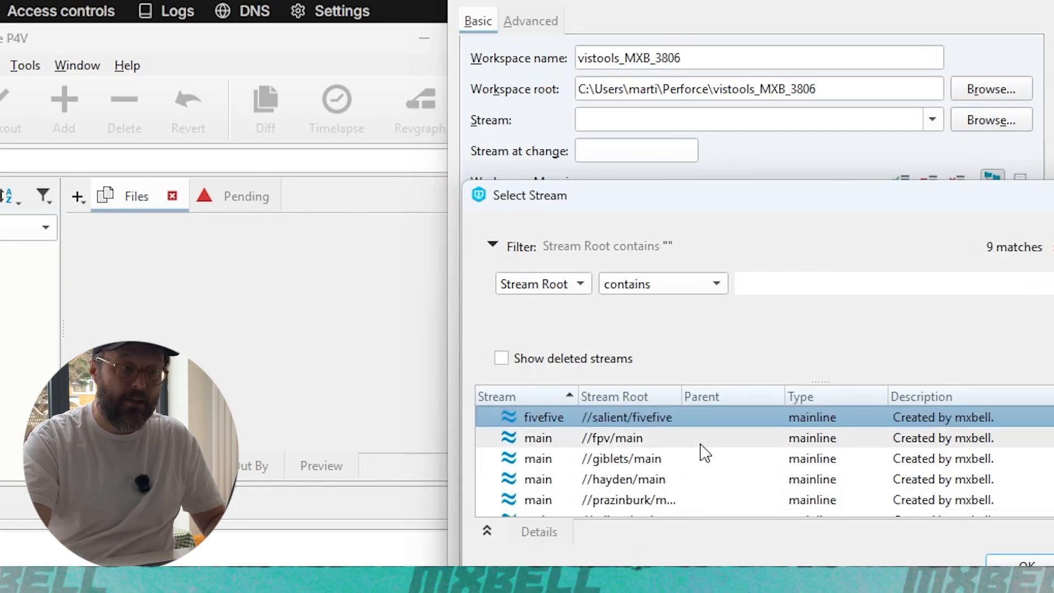
{"action": "scroll", "coordinate": [684, 458], "scroll_direction": "down", "scroll_amount": 2}
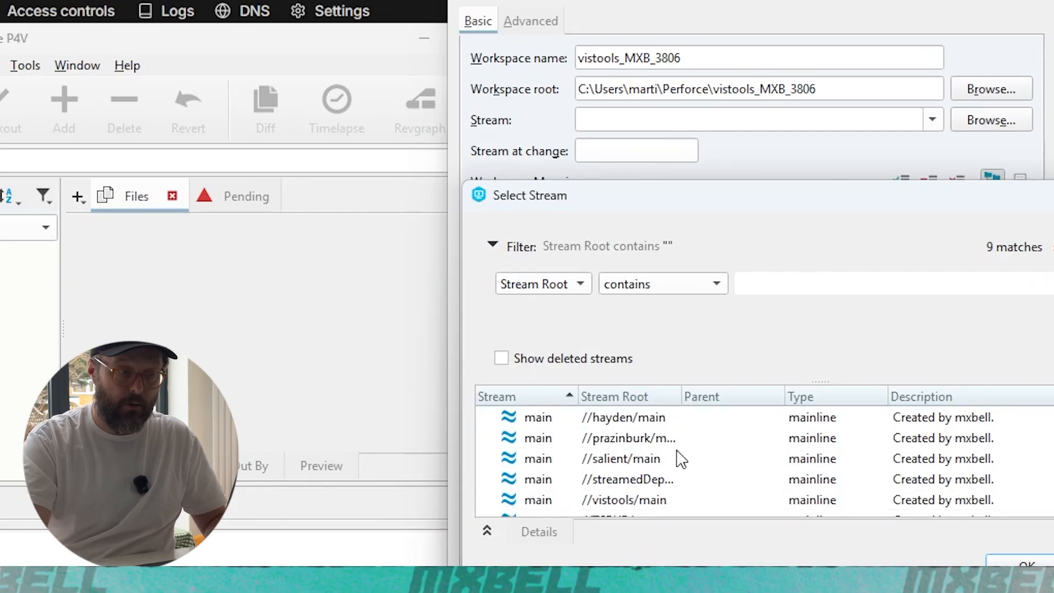
{"action": "left_click", "coordinate": [655, 484]}
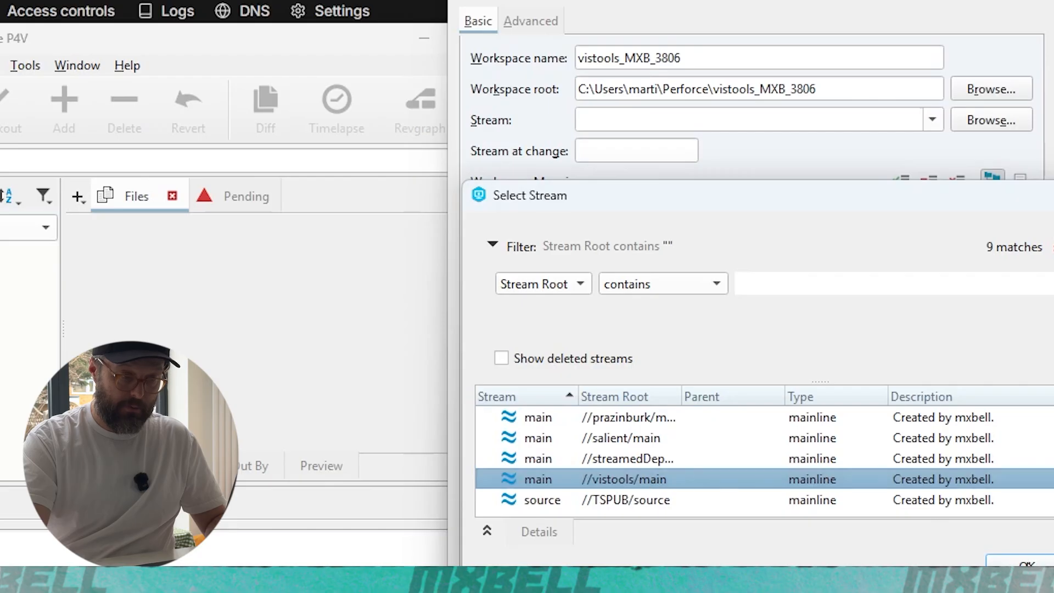
{"action": "left_click", "coordinate": [1026, 564]}
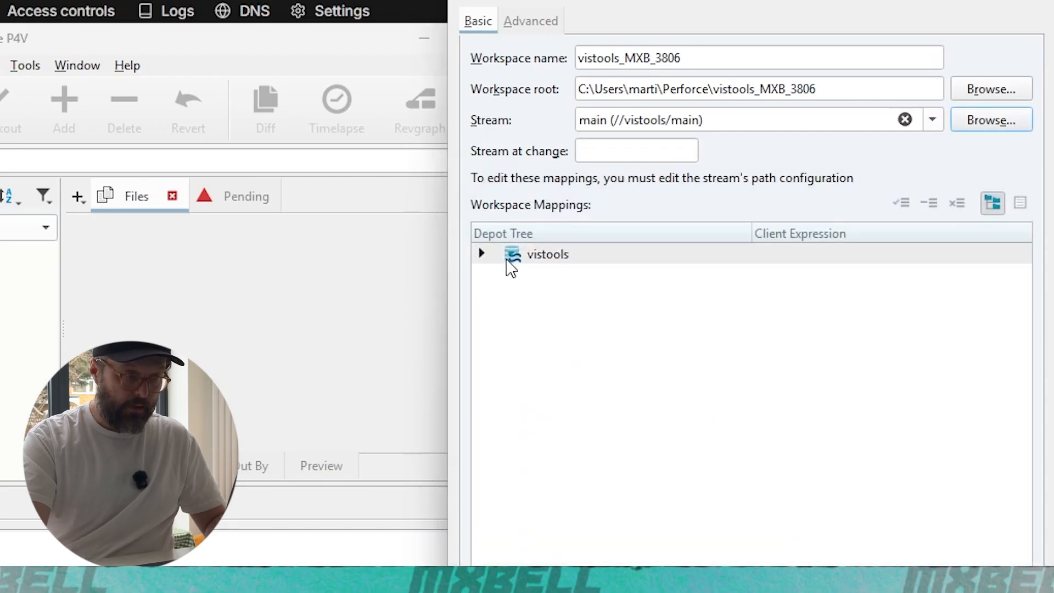
{"action": "left_click", "coordinate": [482, 253]}
{"action": "left_click", "coordinate": [503, 275]}
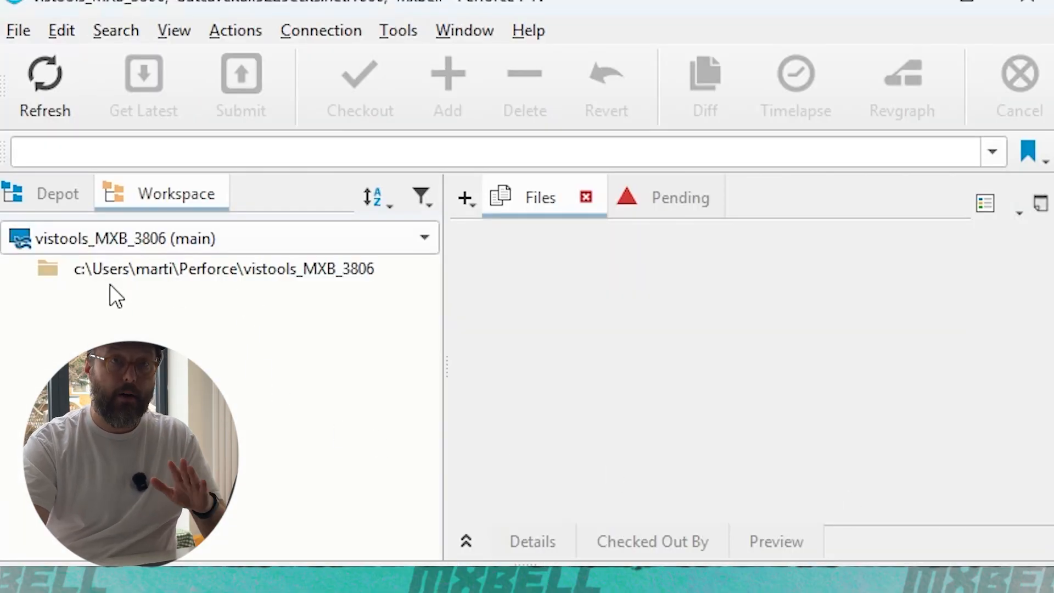
Step: Get the latest revision of the vistools_MXB_3806 workspace root folder
{"action": "left_click", "coordinate": [202, 268]}
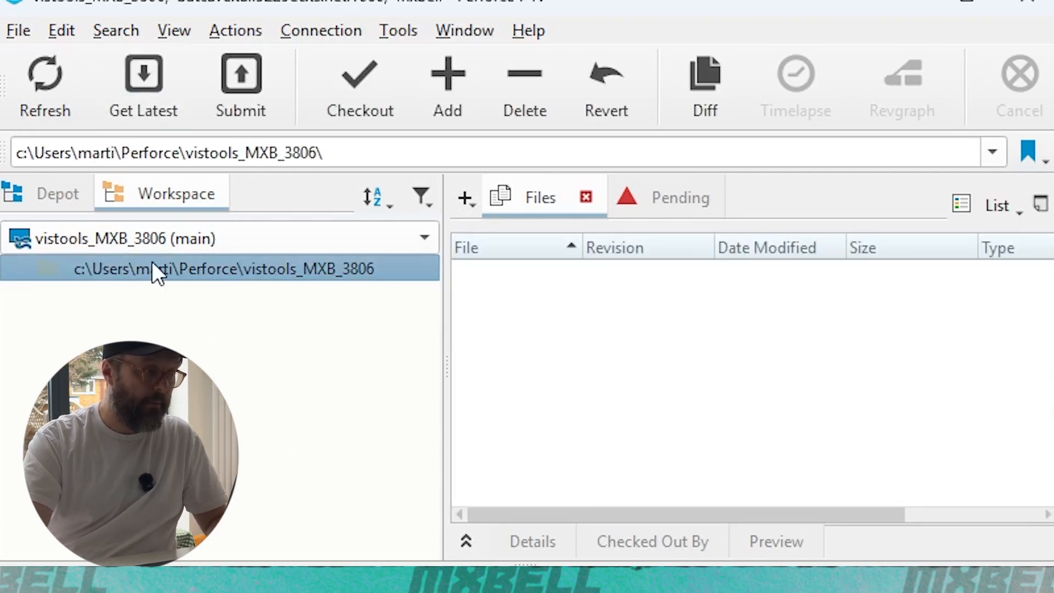
{"action": "left_click", "coordinate": [156, 74]}
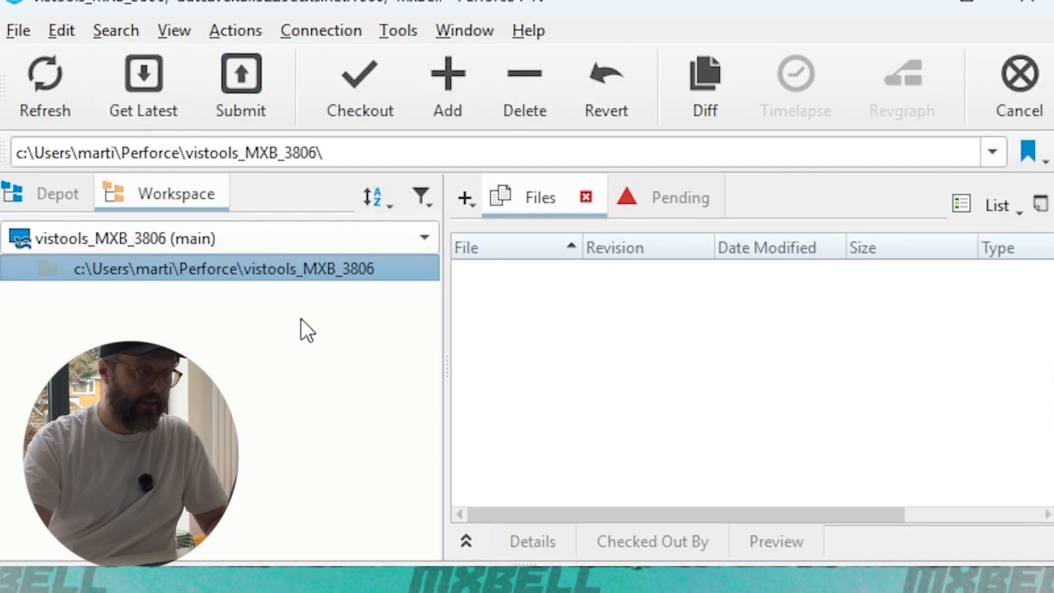